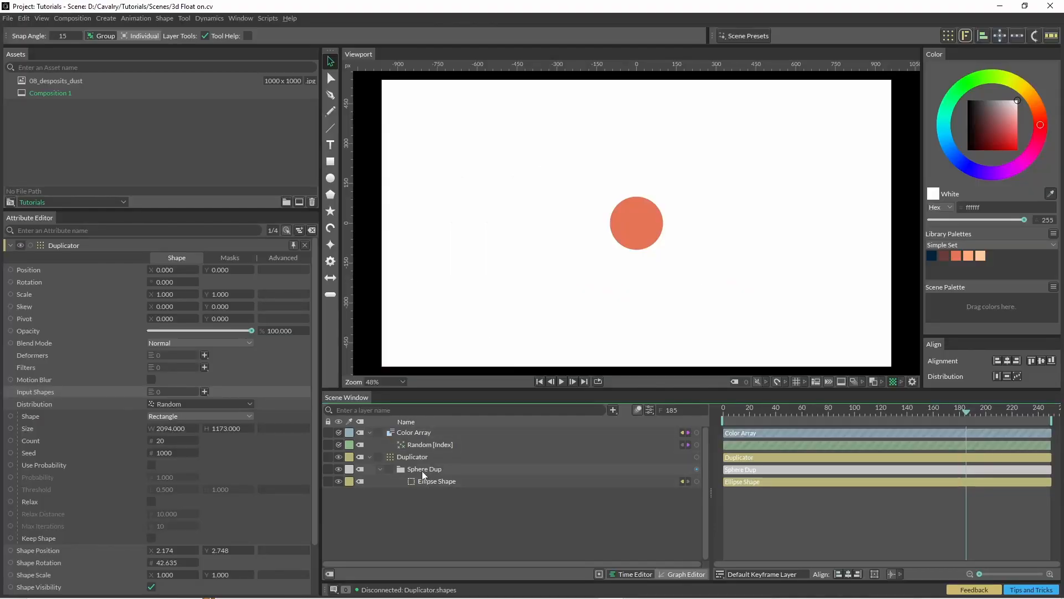
Connect the Sphere Dup group to the Duplicator's Input Shapes and hide the original group
drag(400, 469, 186, 390)
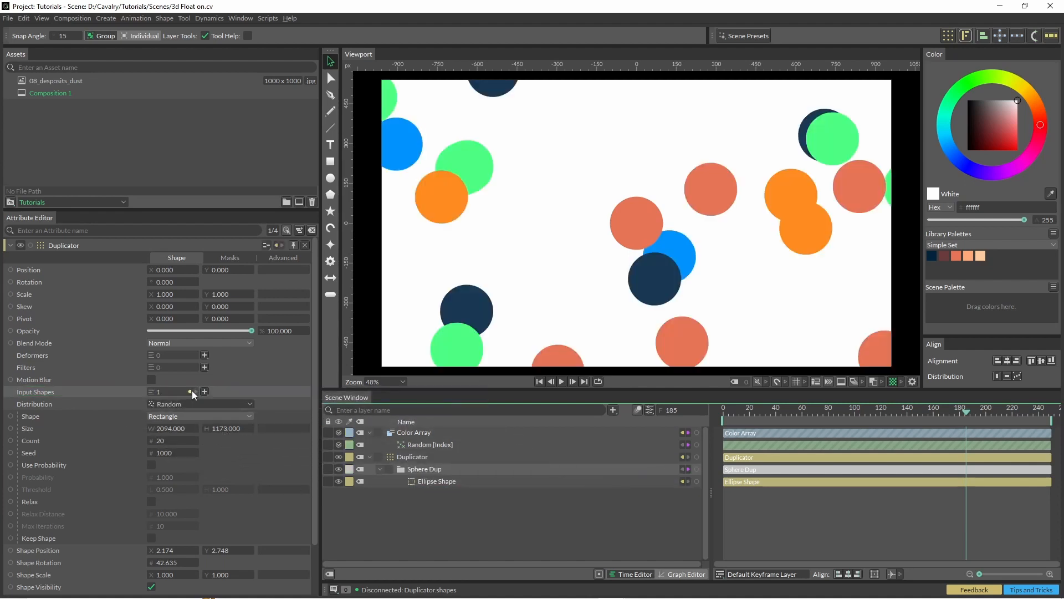
click(339, 469)
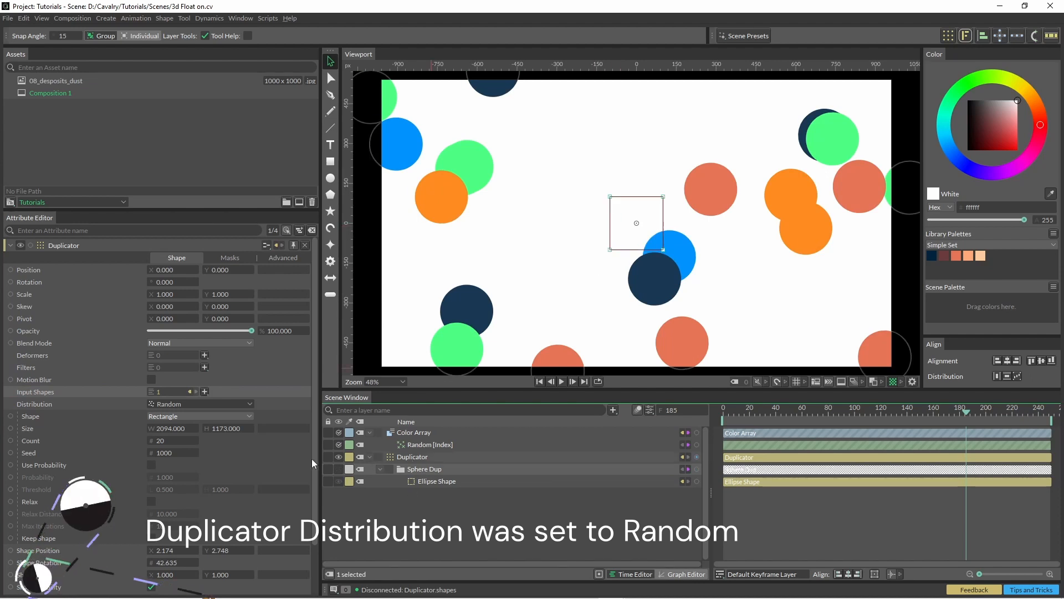
Add a Noise behaviour to the Duplicator's Shape Position and play back the motion with its settings loaded
scroll(299, 448, down, 1)
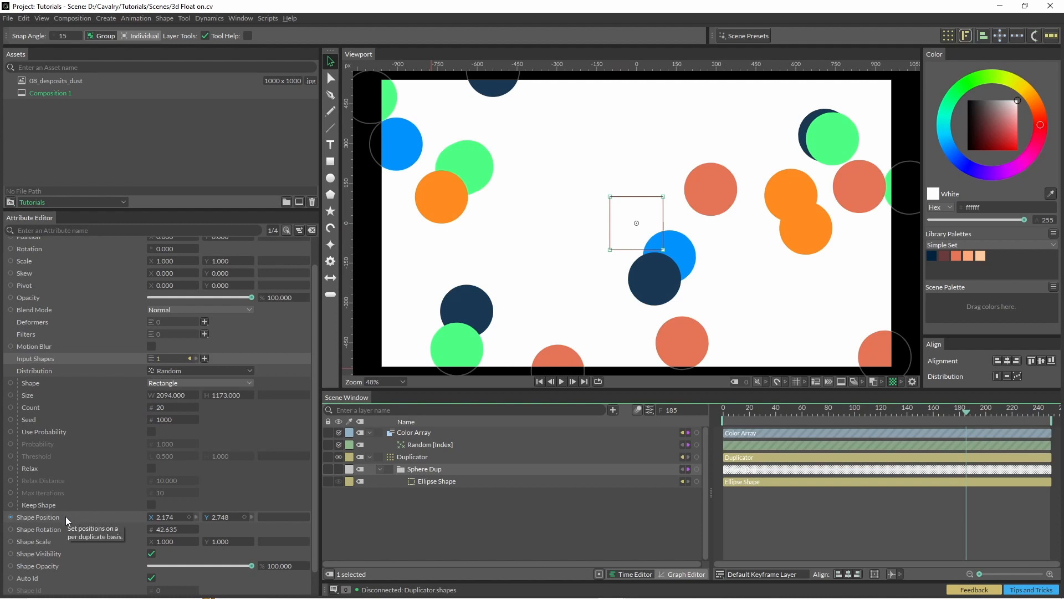
right_click(44, 513)
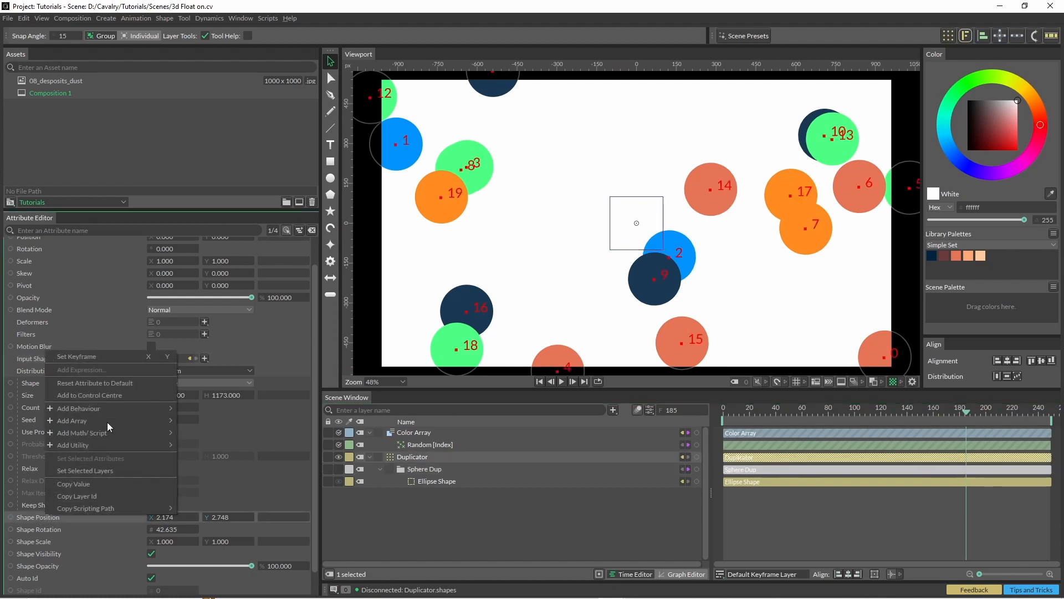
mouse_move(109, 408)
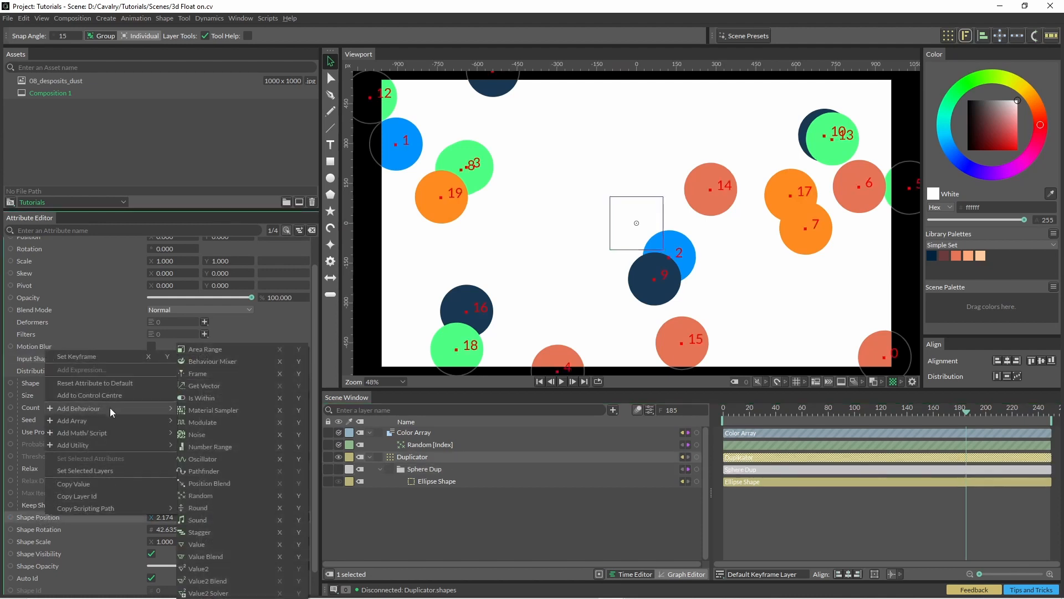
click(228, 437)
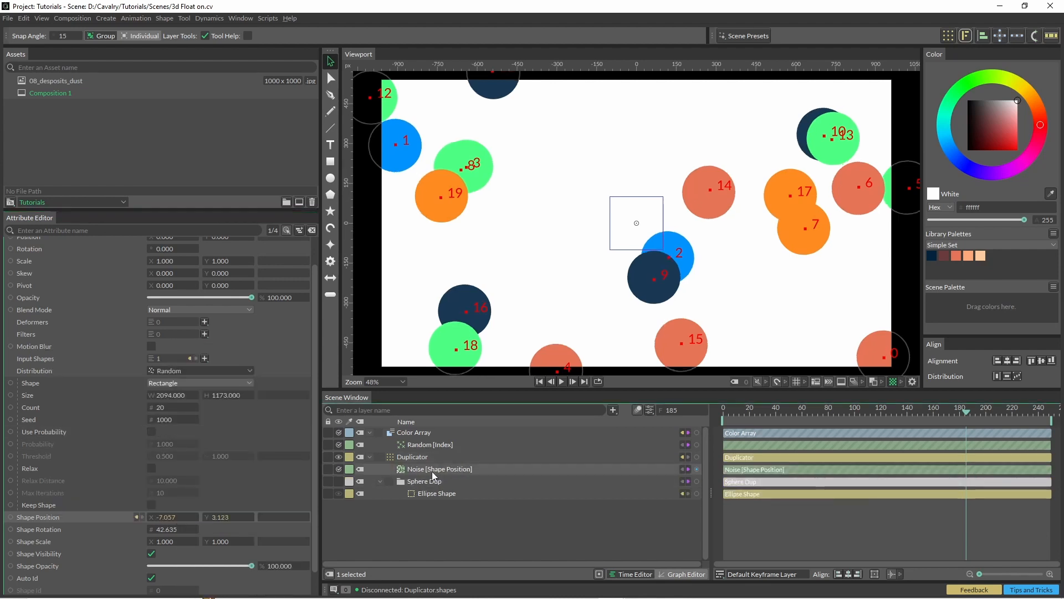
click(432, 471)
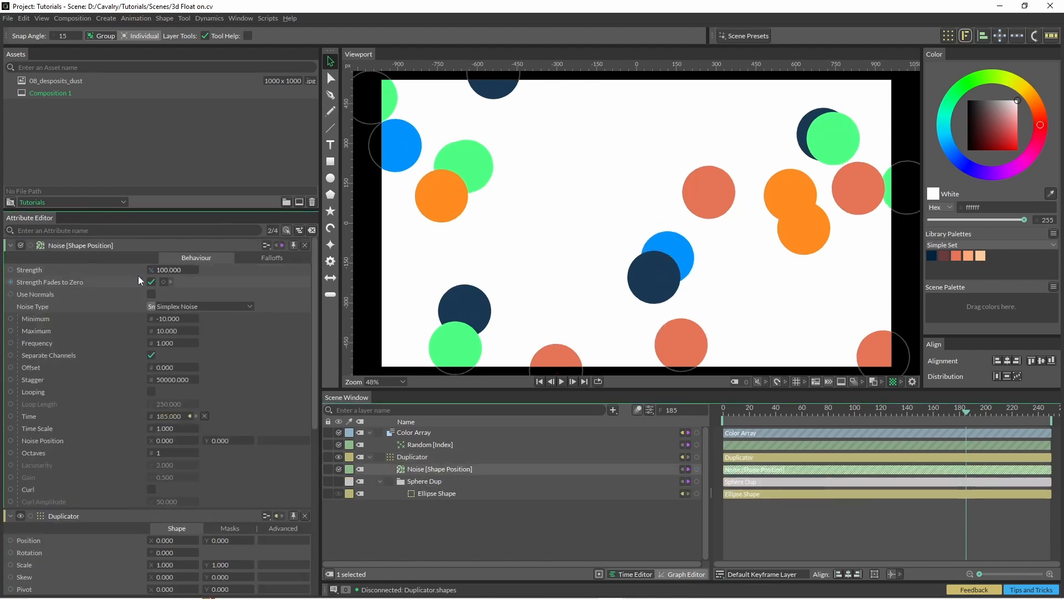
key(space)
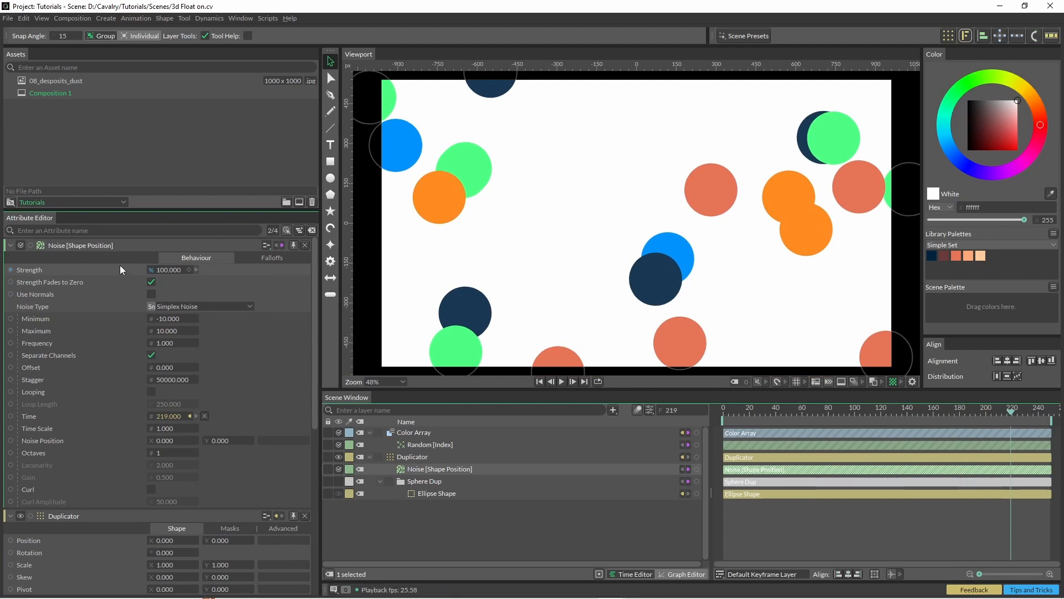
Add a second Noise behaviour to the Strength of the Shape Position noise
right_click(114, 269)
mouse_move(171, 315)
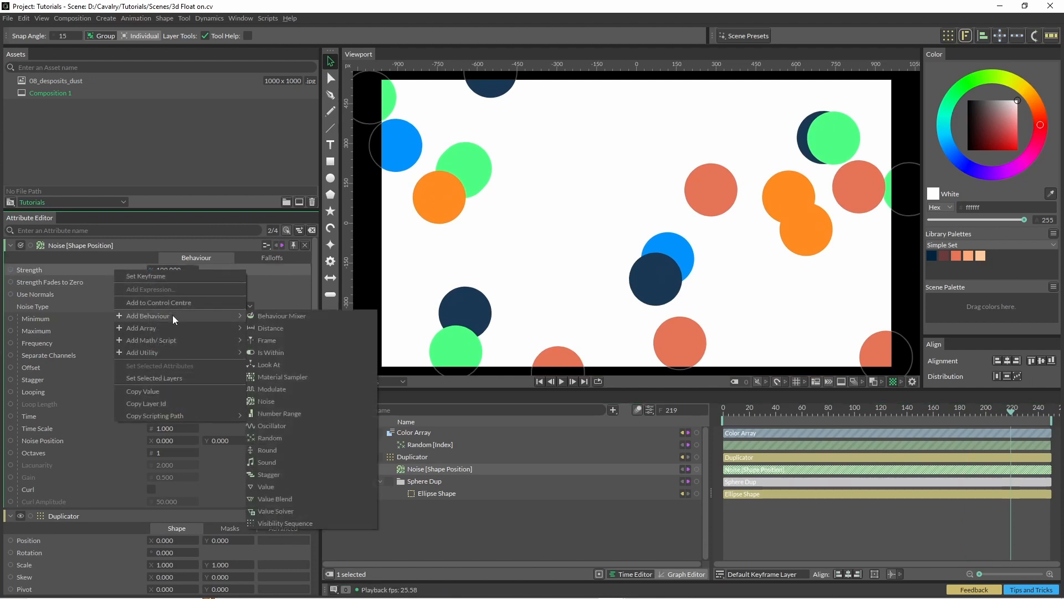
click(283, 401)
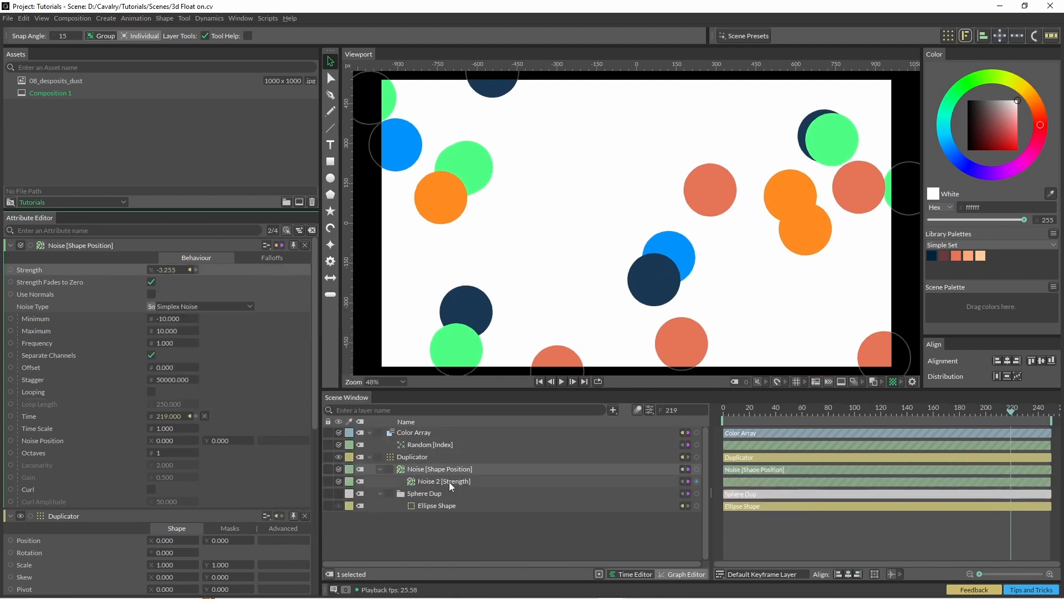
Set the Strength noise's Minimum to 71 and Maximum to 920 and preview the animation
double_click(166, 319)
text(21)
key(Return)
drag(170, 332, 688, 347)
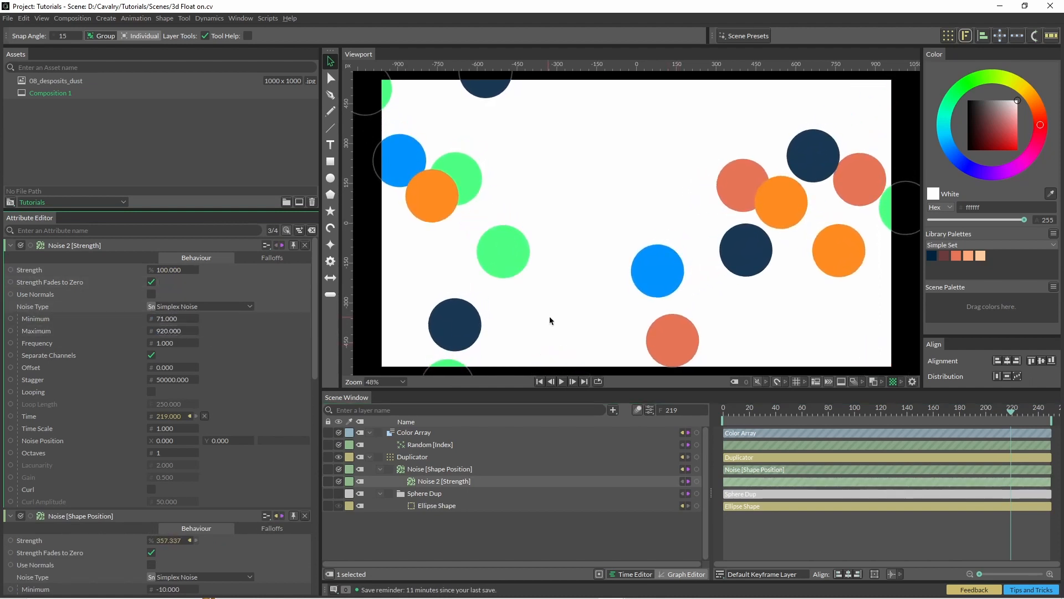
key(space)
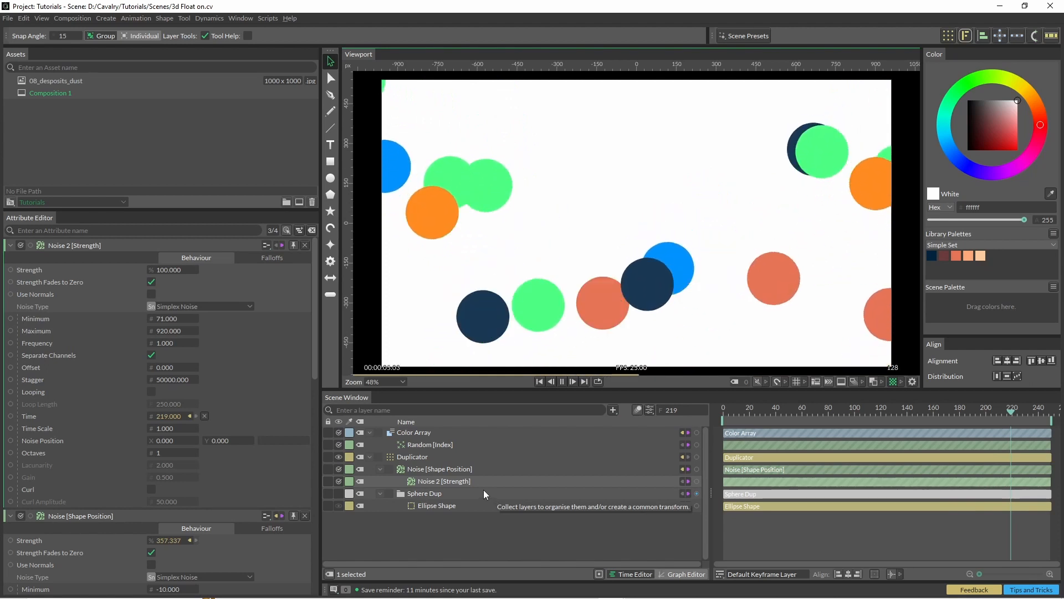
key(space)
Add a 3D Matrix deformer to the Duplicator
click(413, 457)
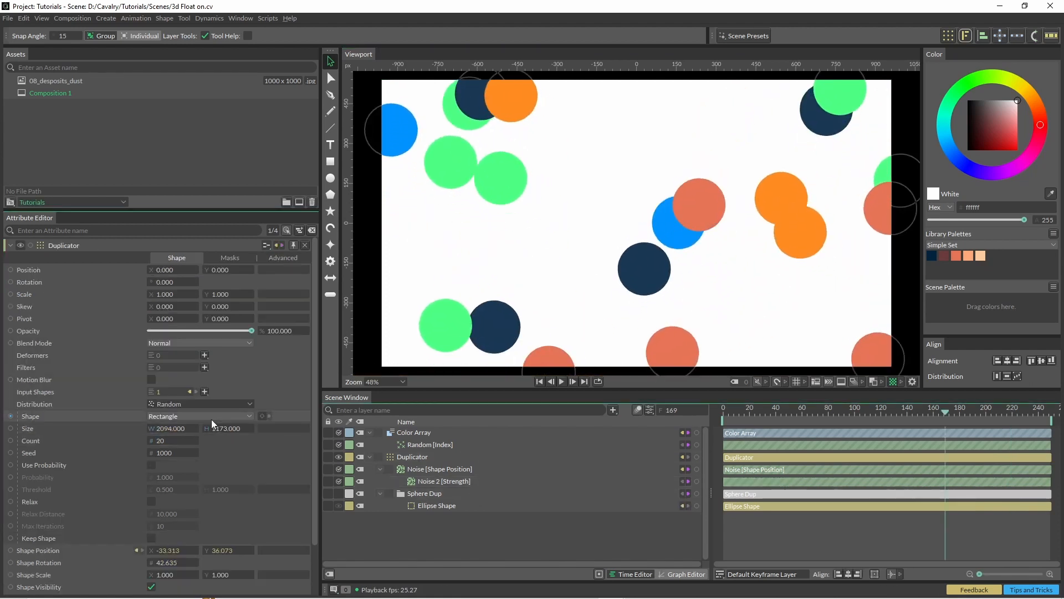
click(205, 355)
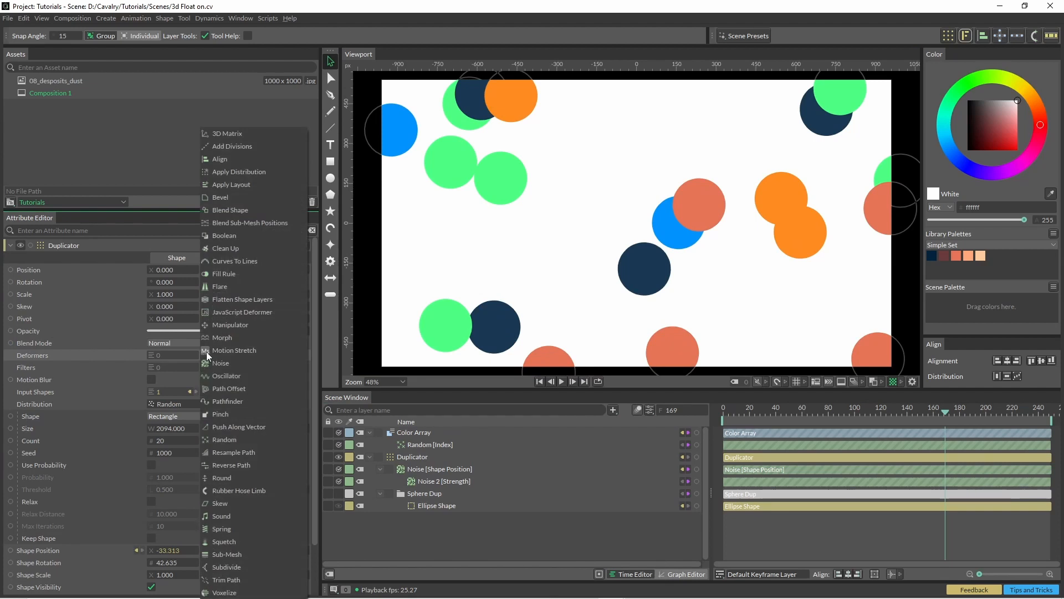
click(248, 134)
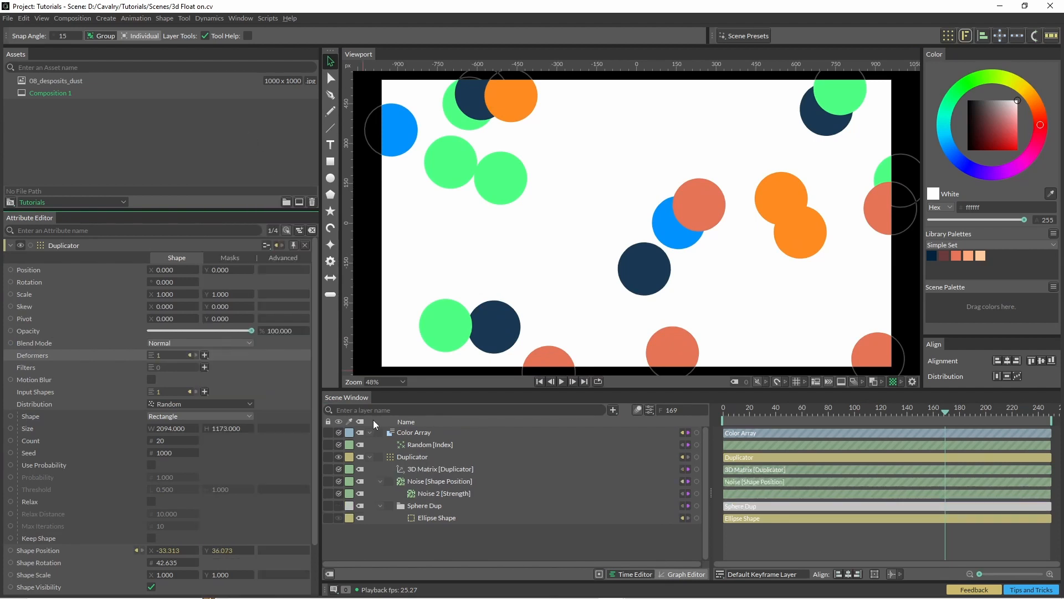
Enable Use Level on the Duplicator's 3D Matrix and test shifting its Y position with and without it
click(447, 469)
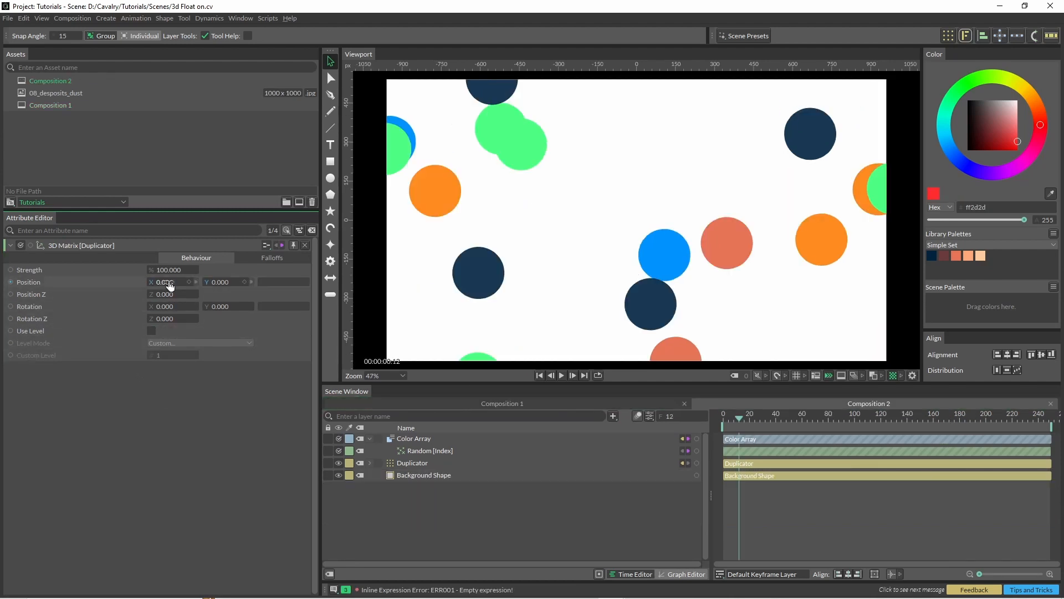
mouse_move(229, 284)
mouse_down()
mouse_move(464, 284)
mouse_move(1, 284)
mouse_move(321, 284)
mouse_move(2, 284)
mouse_move(251, 284)
mouse_move(222, 284)
mouse_up()
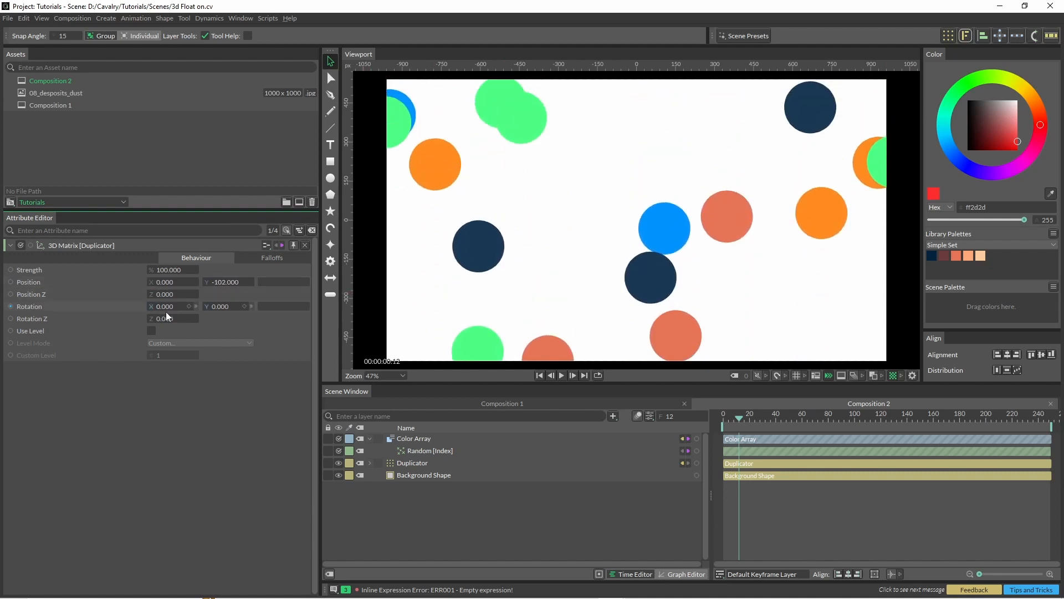
click(151, 331)
mouse_move(226, 282)
mouse_down()
mouse_move(498, 284)
mouse_move(78, 285)
mouse_move(460, 288)
mouse_move(216, 285)
mouse_up()
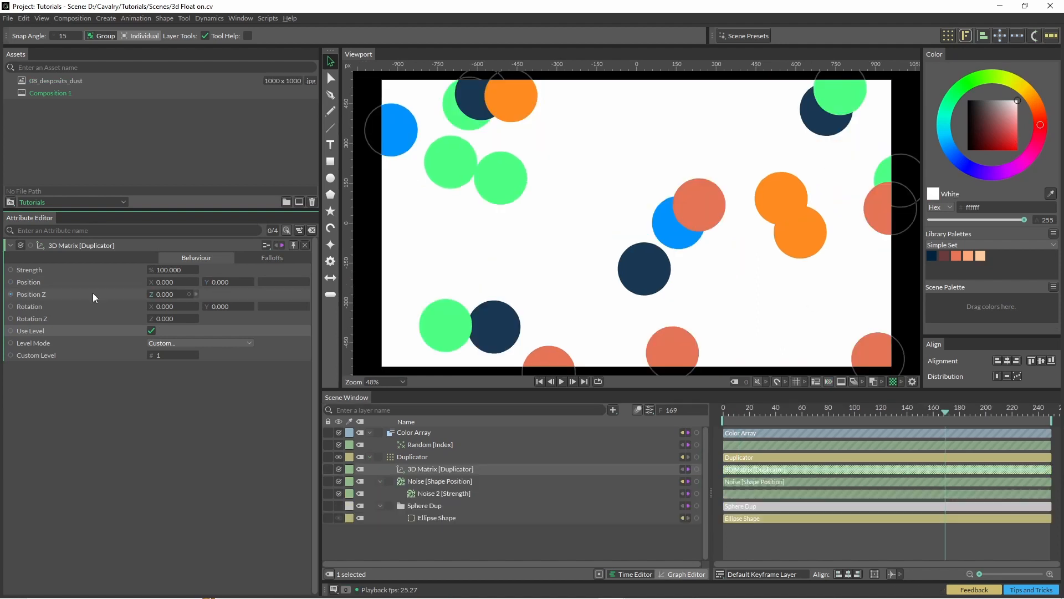
Add a Random behaviour to the 3D Matrix's Position Z
right_click(92, 294)
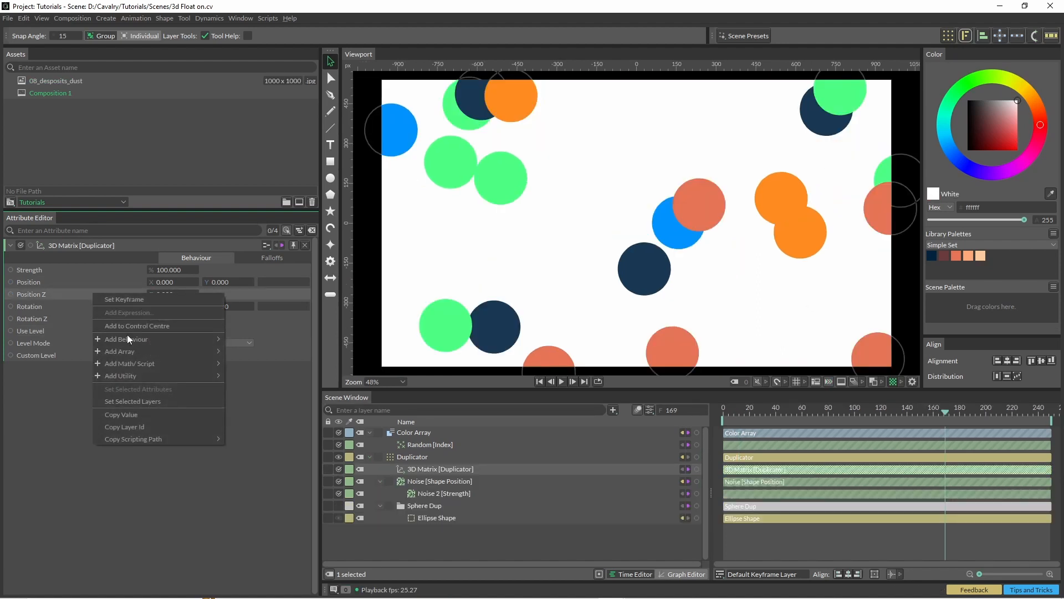
mouse_move(128, 337)
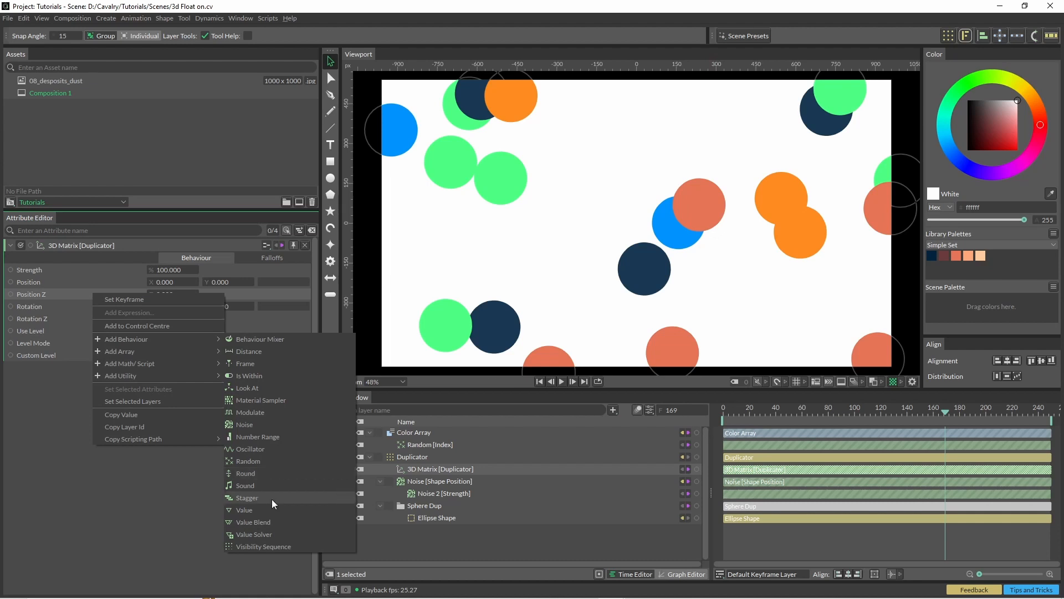
click(265, 460)
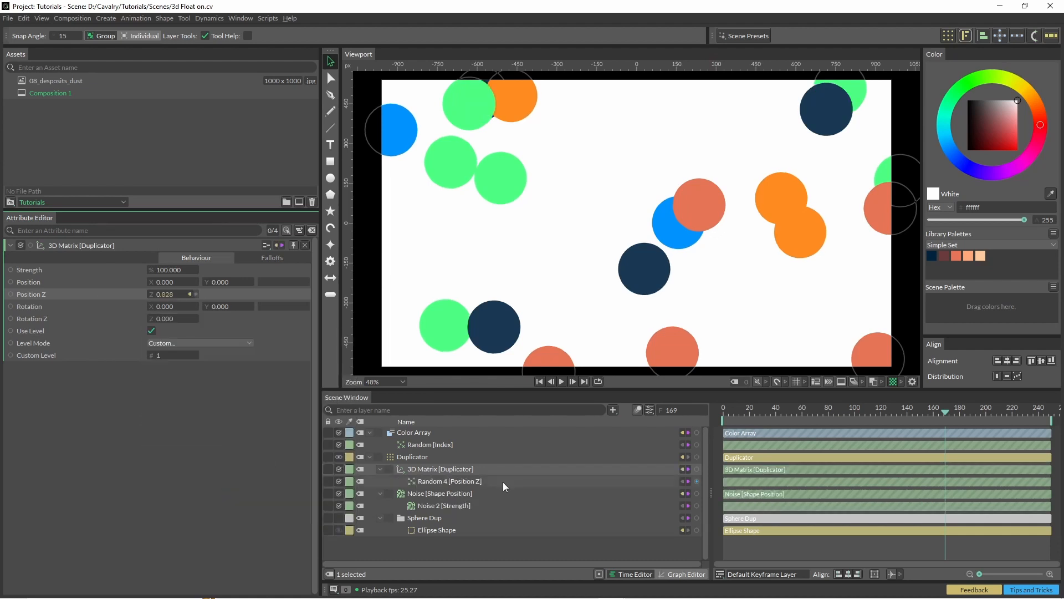
Set the Position Z random's Maximum to 755 and Minimum to -279 and preview the animation
click(450, 481)
drag(170, 325, 232, 324)
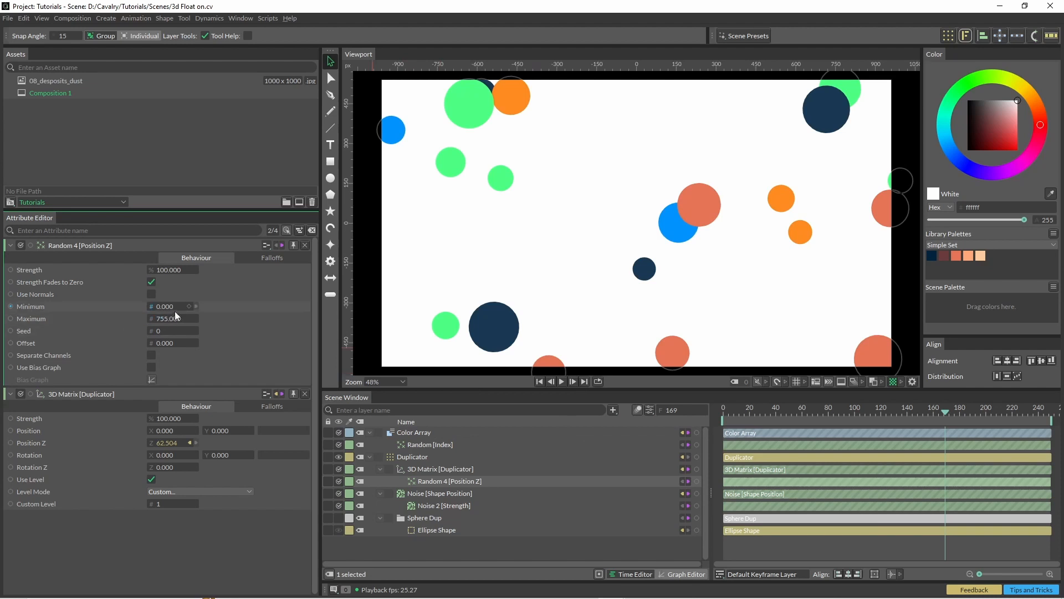
mouse_move(172, 307)
mouse_down()
mouse_move(149, 307)
mouse_move(175, 312)
mouse_up()
click(563, 382)
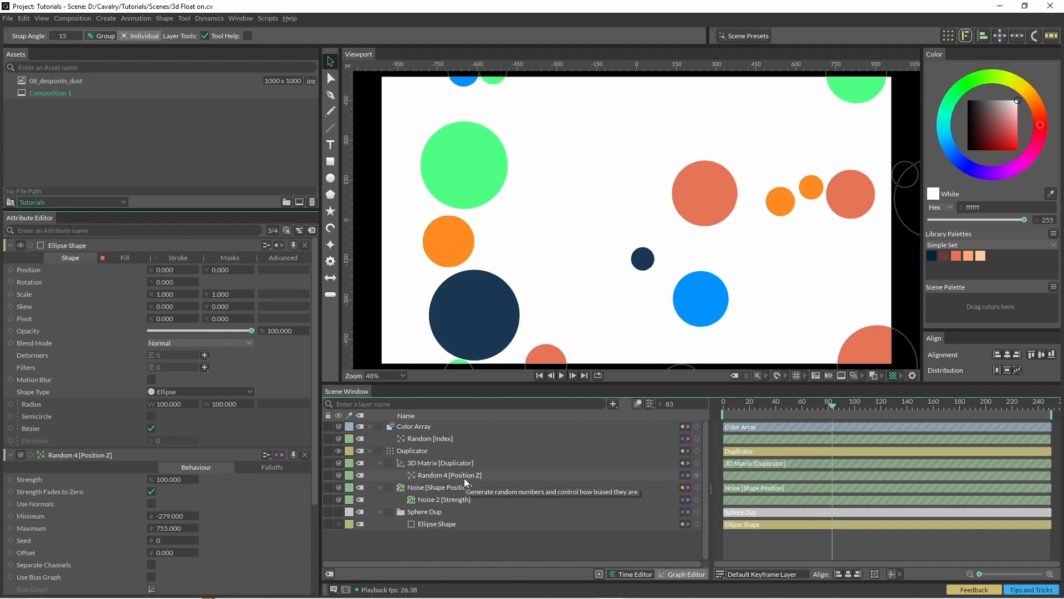
Add a Blur filter to the Ellipse Shape
click(437, 523)
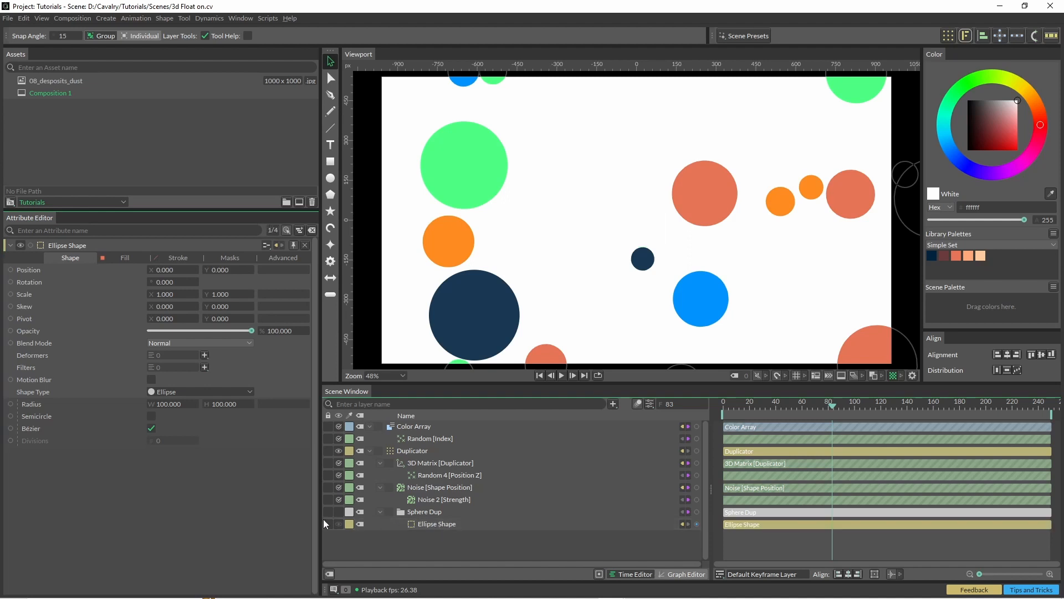
click(204, 367)
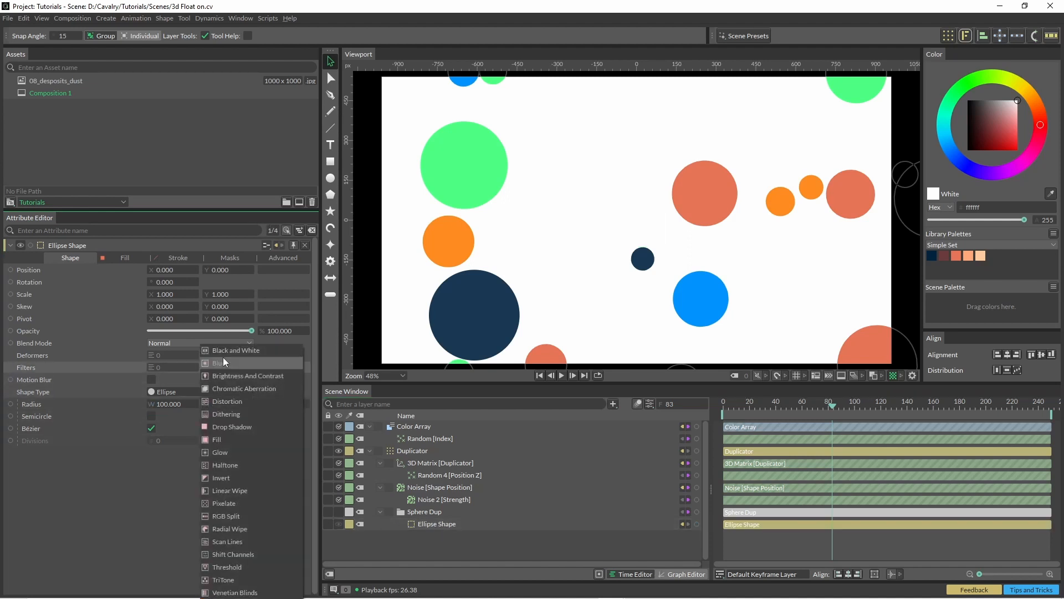
click(223, 361)
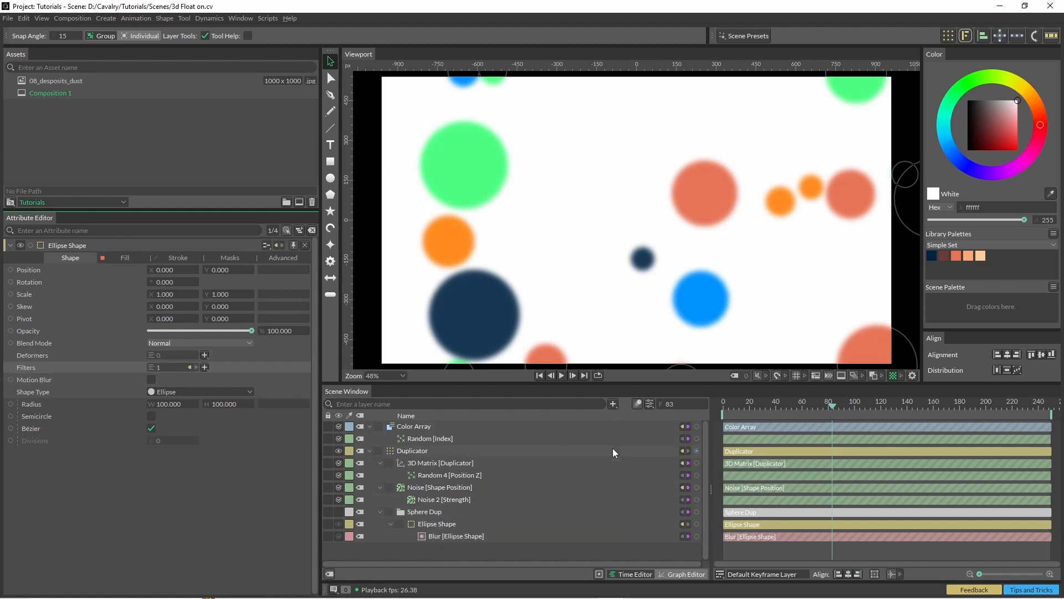
Search the layer library for "number", add a Number Range and move it into the Sphere Dup group
key(Tab)
text(number)
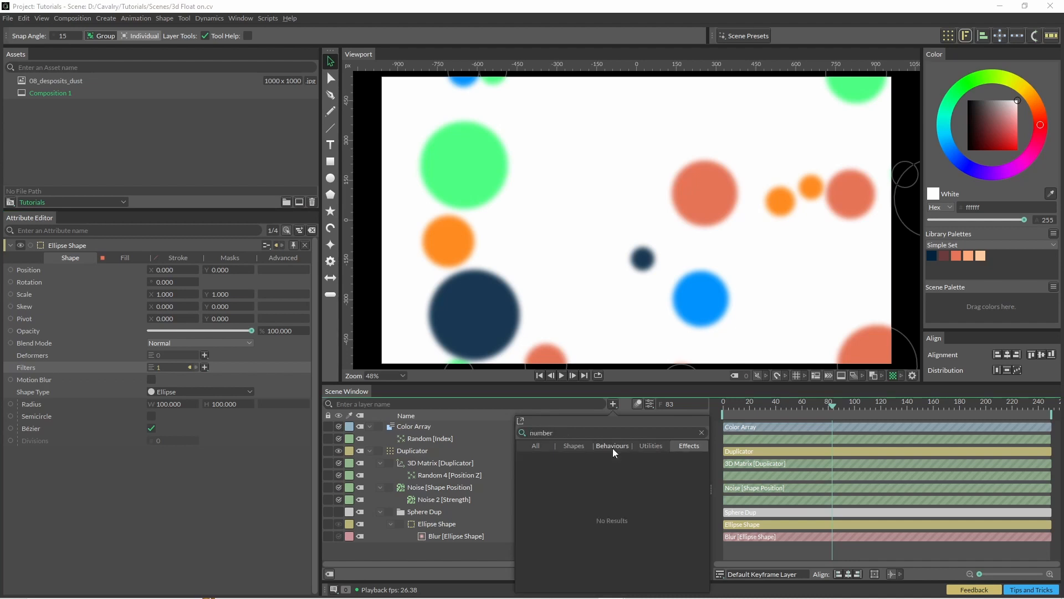
click(536, 446)
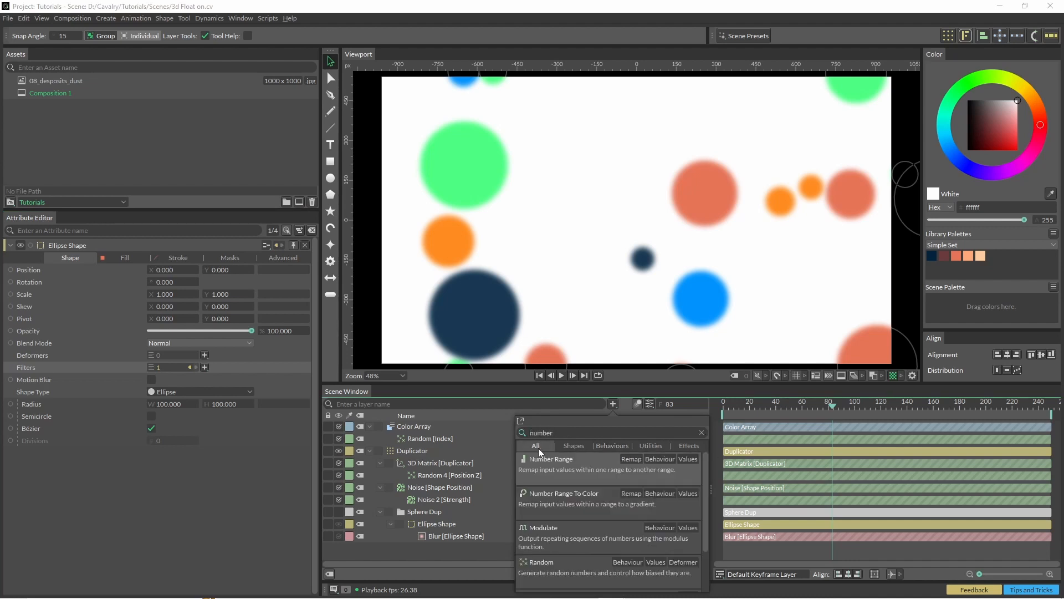
click(566, 465)
drag(420, 430, 446, 532)
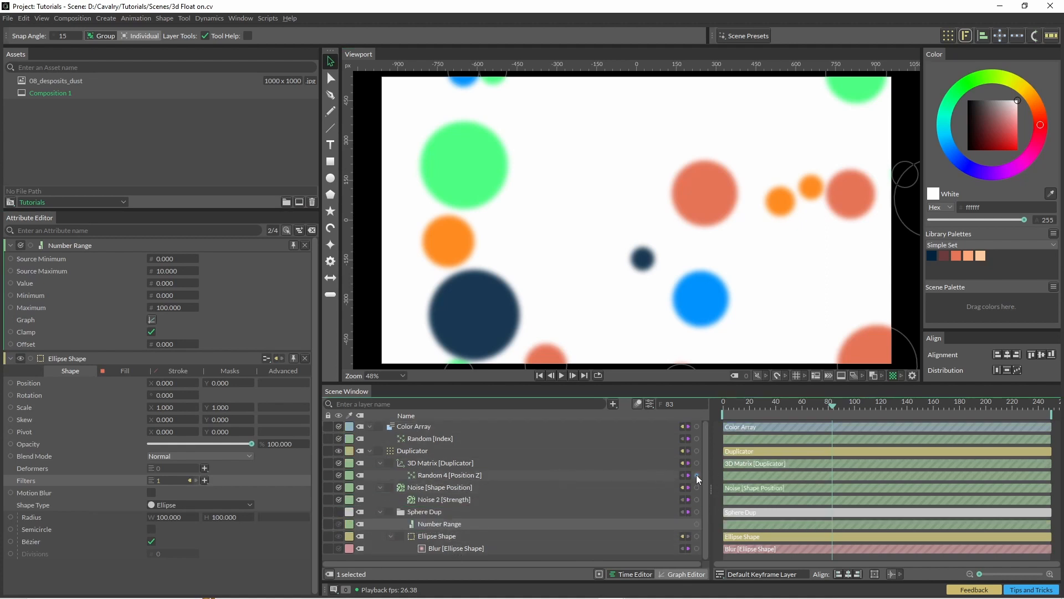
Connect the Position Z random to the Number Range's Value, and the Number Range to the ellipse blur's Amount
drag(696, 474, 169, 281)
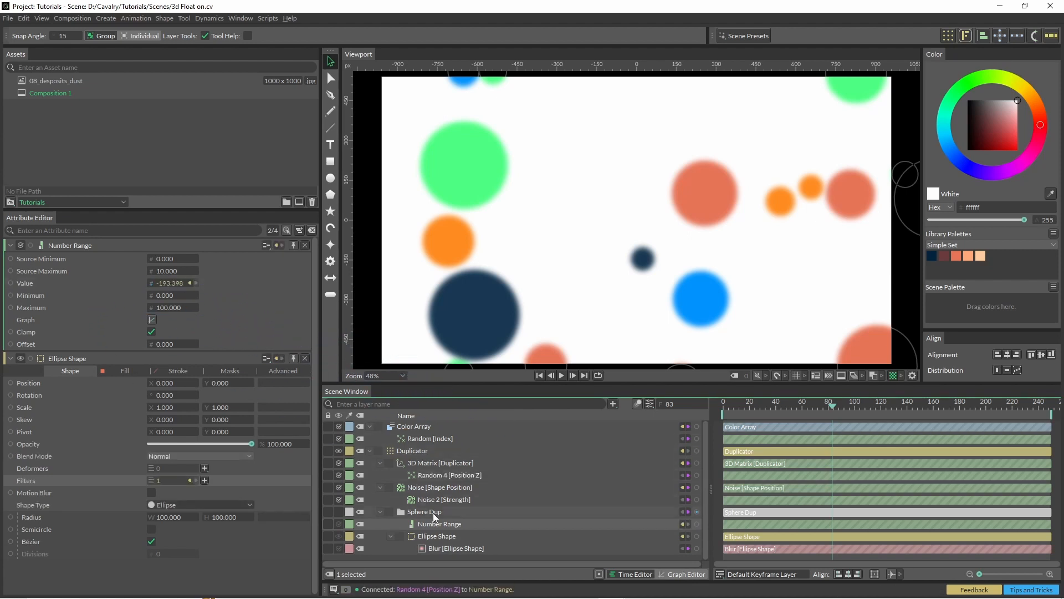
click(31, 244)
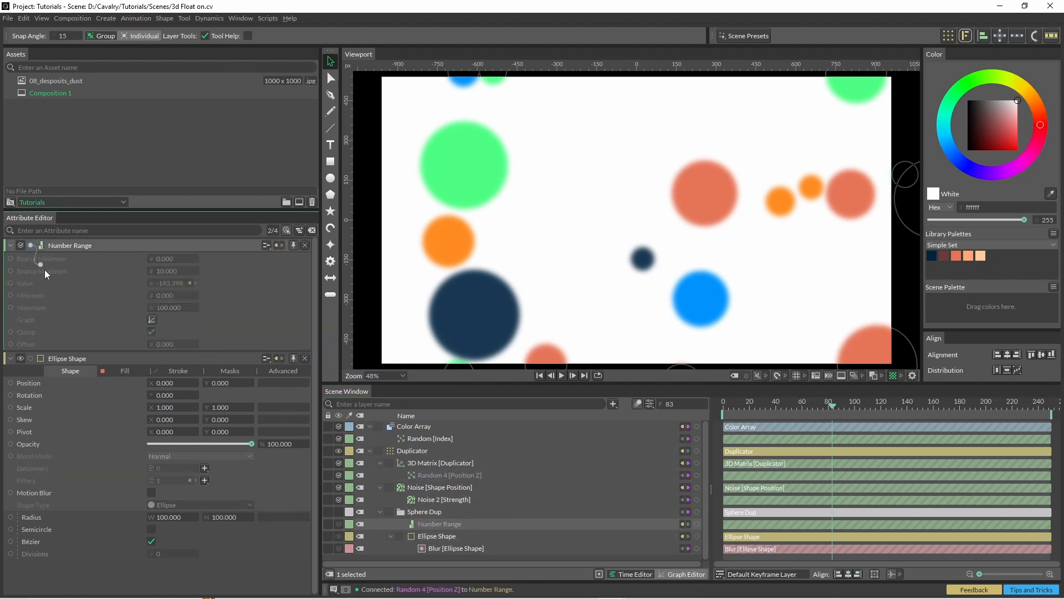
drag(462, 549, 463, 549)
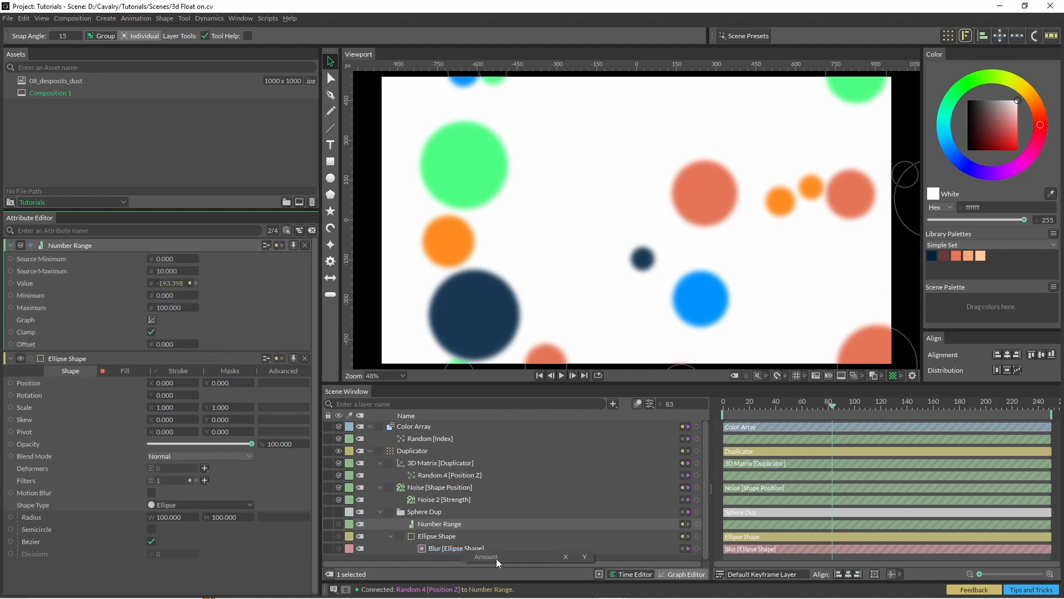
click(510, 556)
Set the Number Range's Source Minimum to -250 and Source Maximum to 700
click(441, 476)
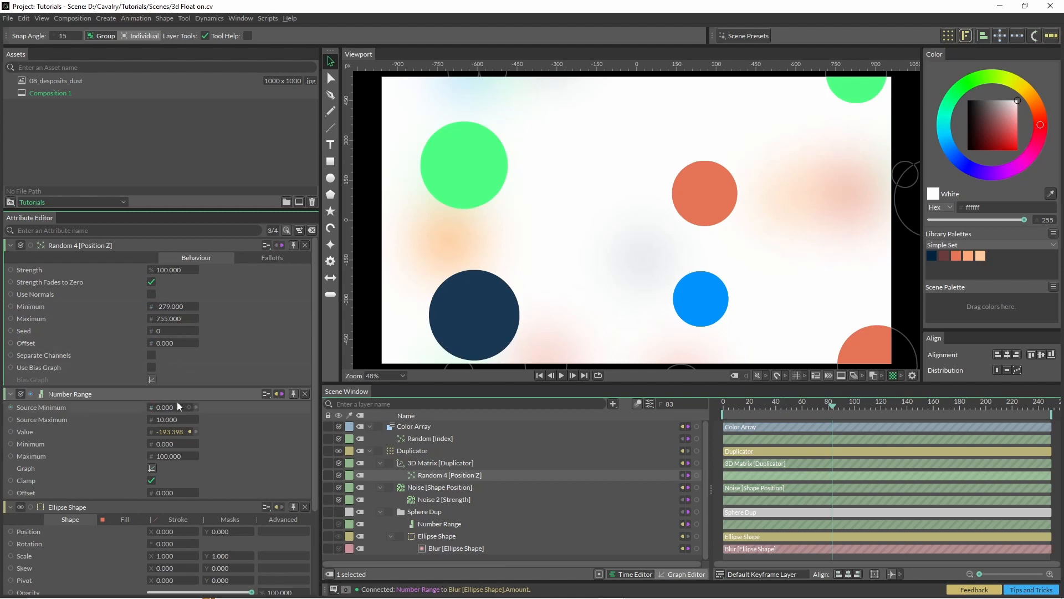
drag(156, 408, 212, 395)
text(-250)
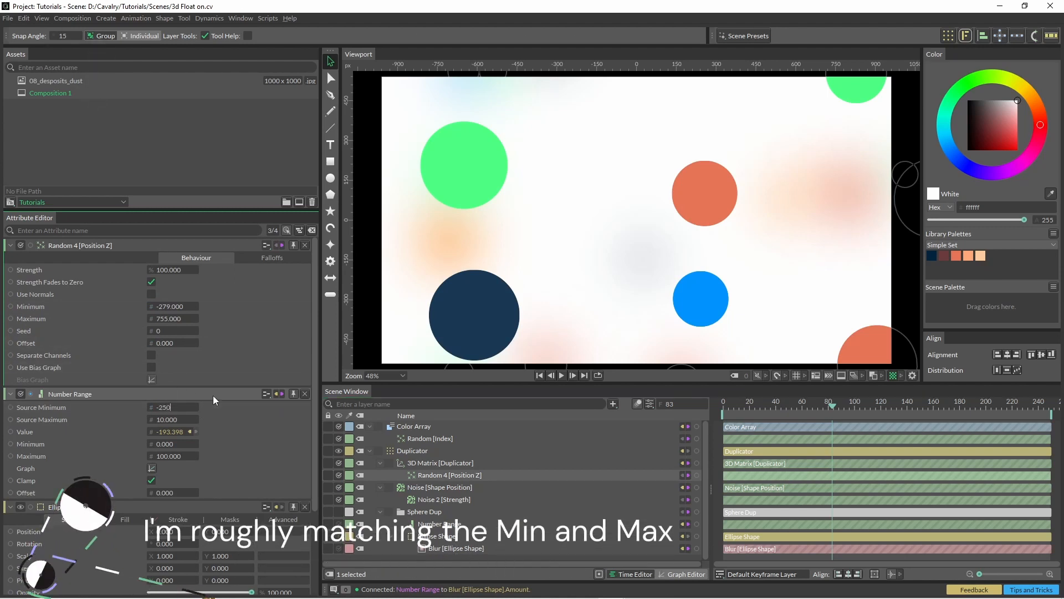
key(Tab)
text(700)
key(Return)
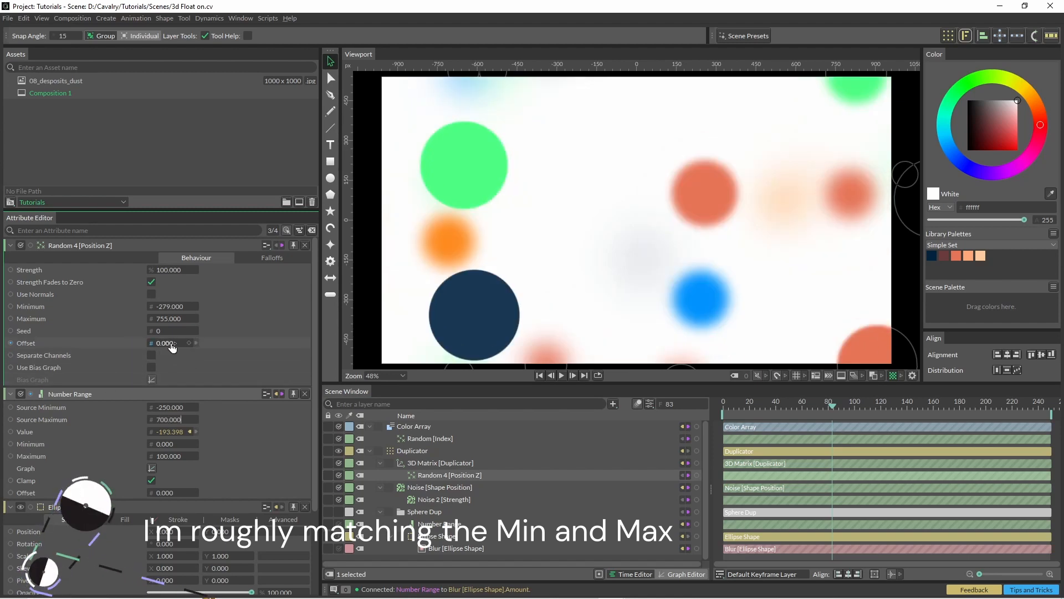
Set the Number Range's Offset to -11
mouse_move(169, 343)
mouse_down()
mouse_move(146, 342)
mouse_move(201, 343)
mouse_move(146, 346)
mouse_move(163, 346)
mouse_up()
key(ctrl+z)
click(450, 524)
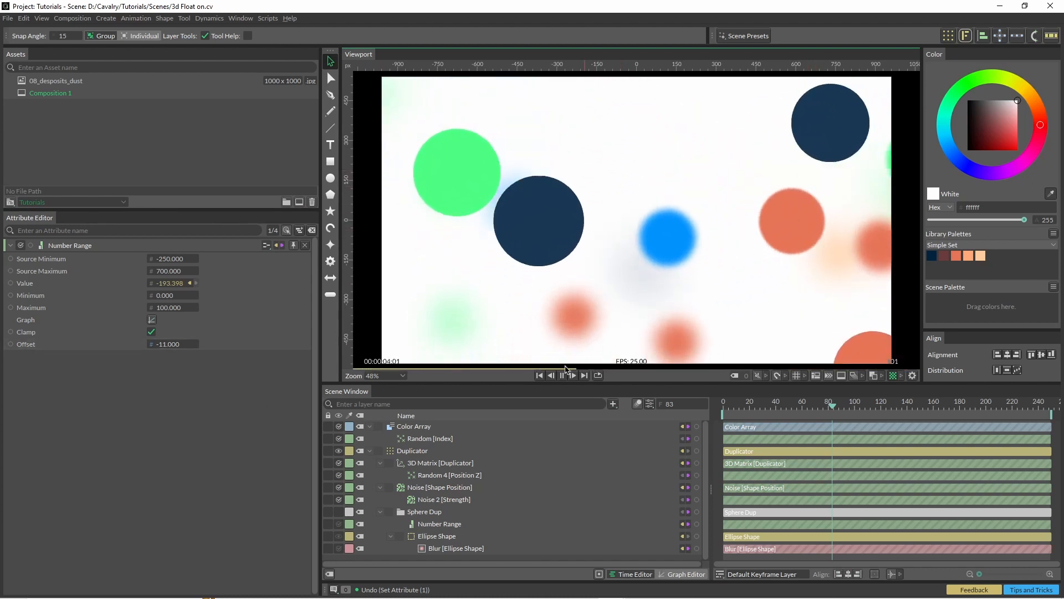
Apply the 08_desposits_dust image as a shader on the Ellipse Shape's fill and set its blend mode to Screen
click(436, 536)
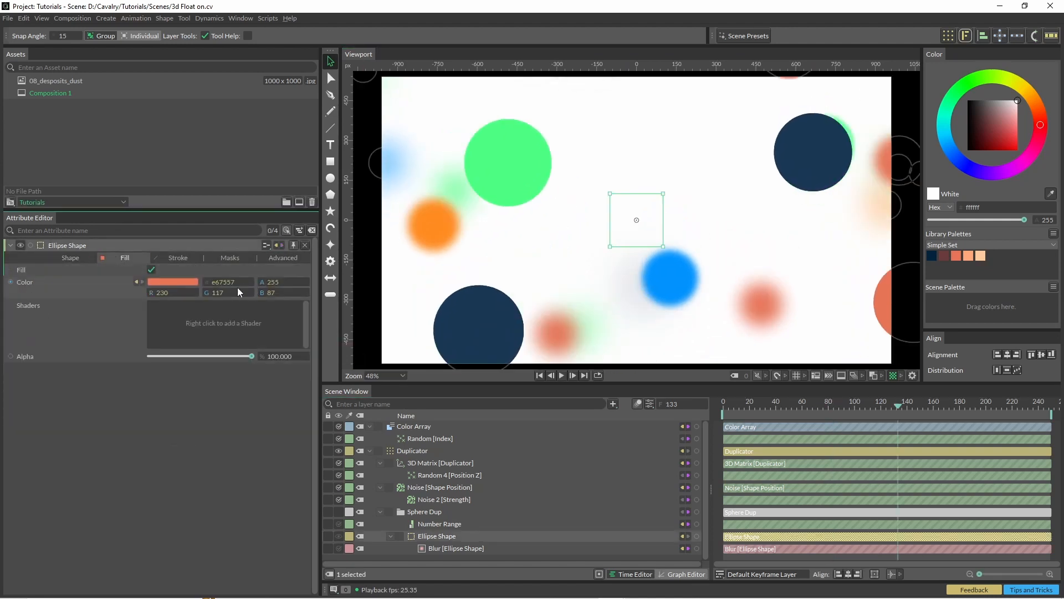
drag(62, 82, 220, 328)
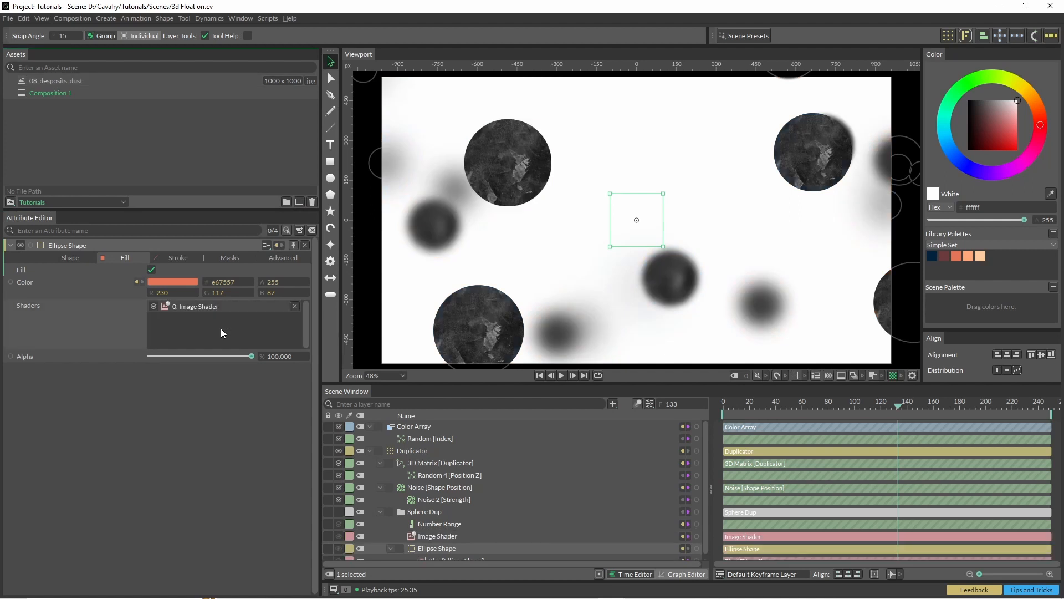
click(437, 539)
click(200, 270)
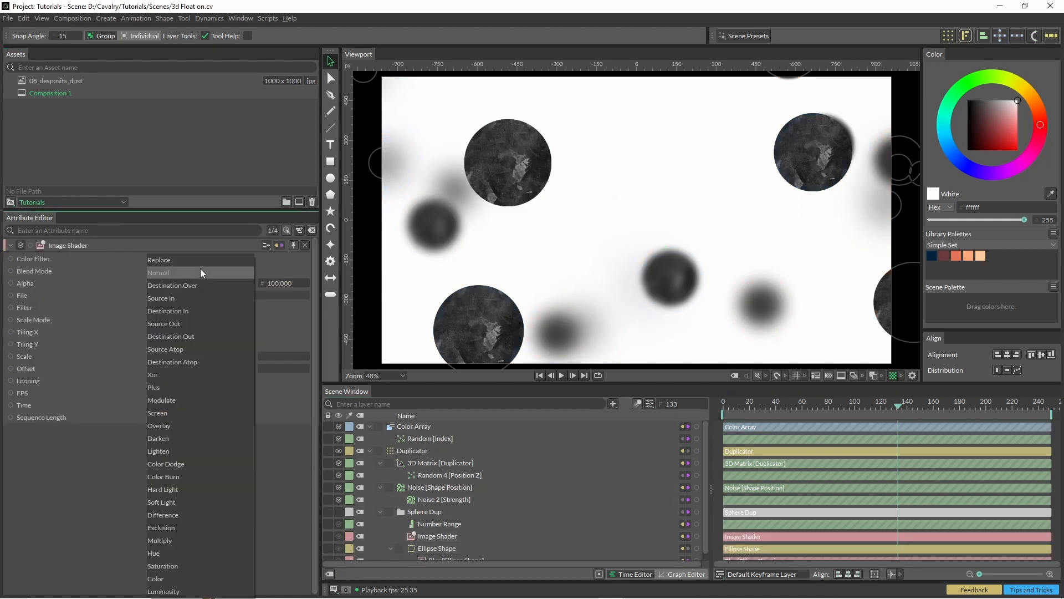
click(181, 414)
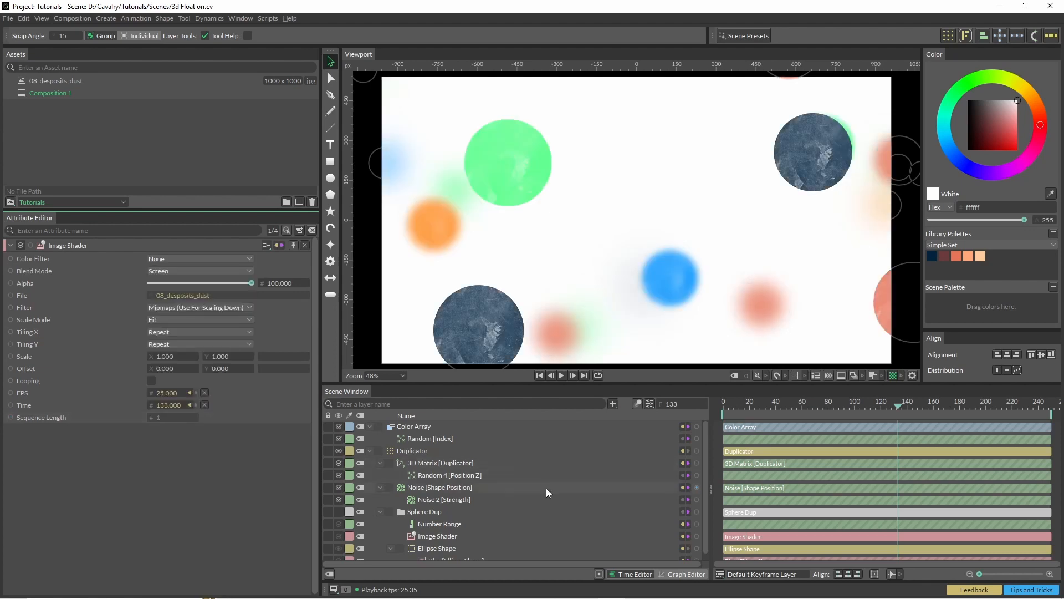
Add a Random behaviour to the Duplicator's Shape Rotation
right_click(90, 505)
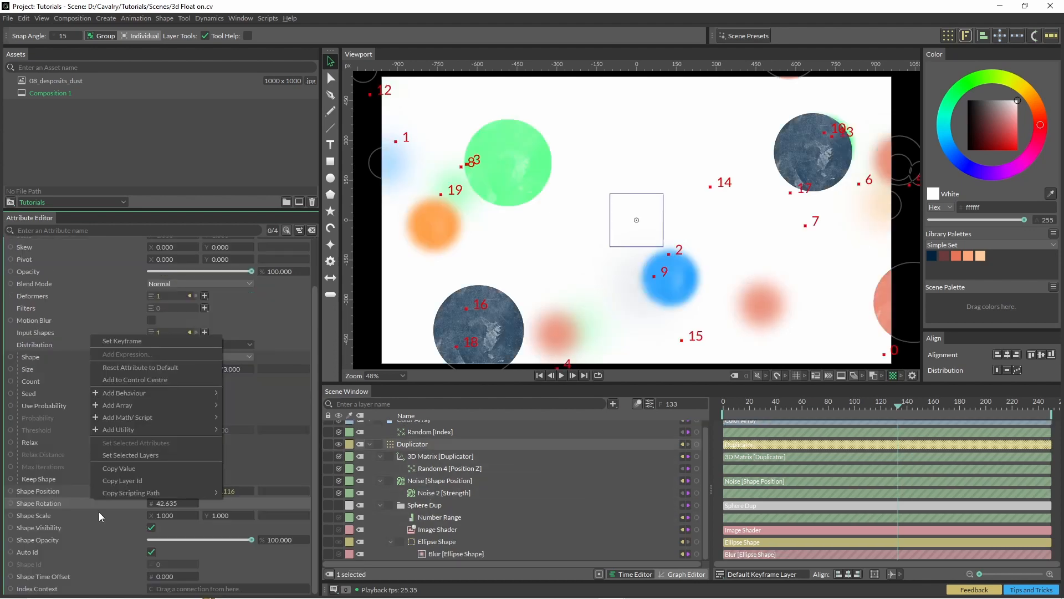
click(129, 505)
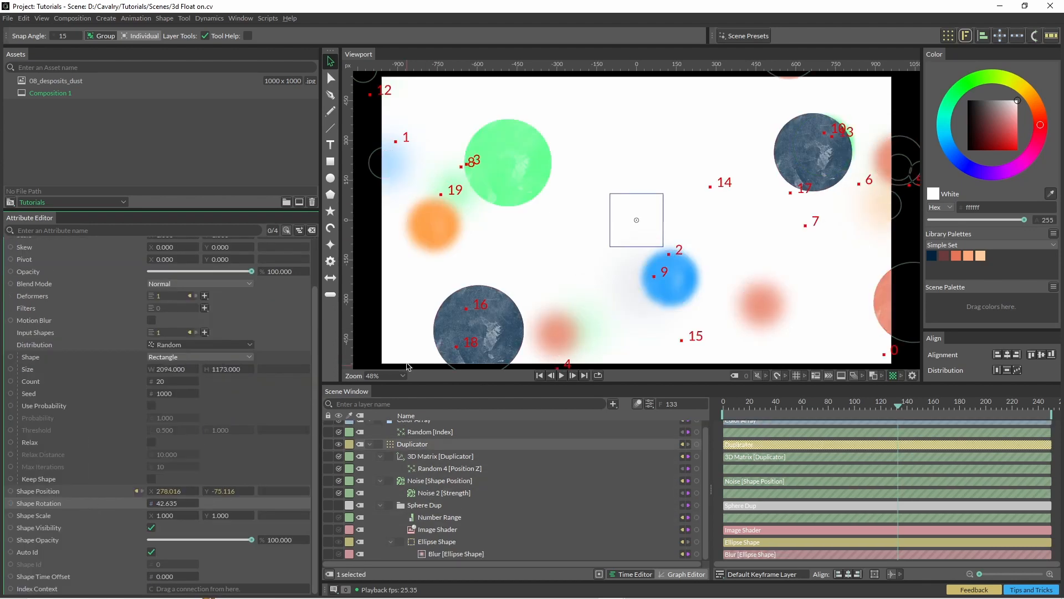
right_click(82, 502)
mouse_move(128, 400)
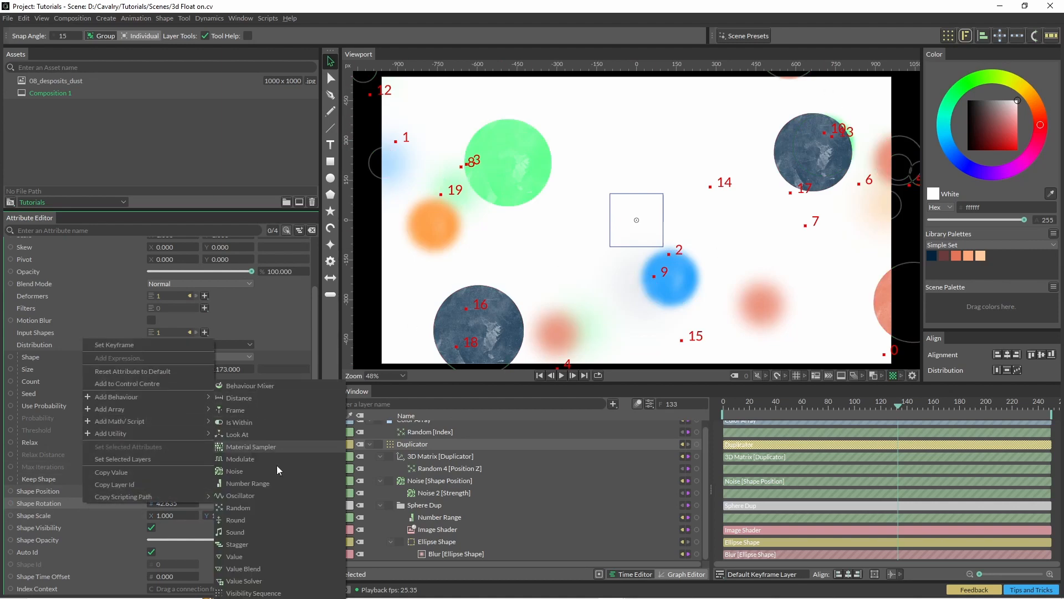
click(239, 508)
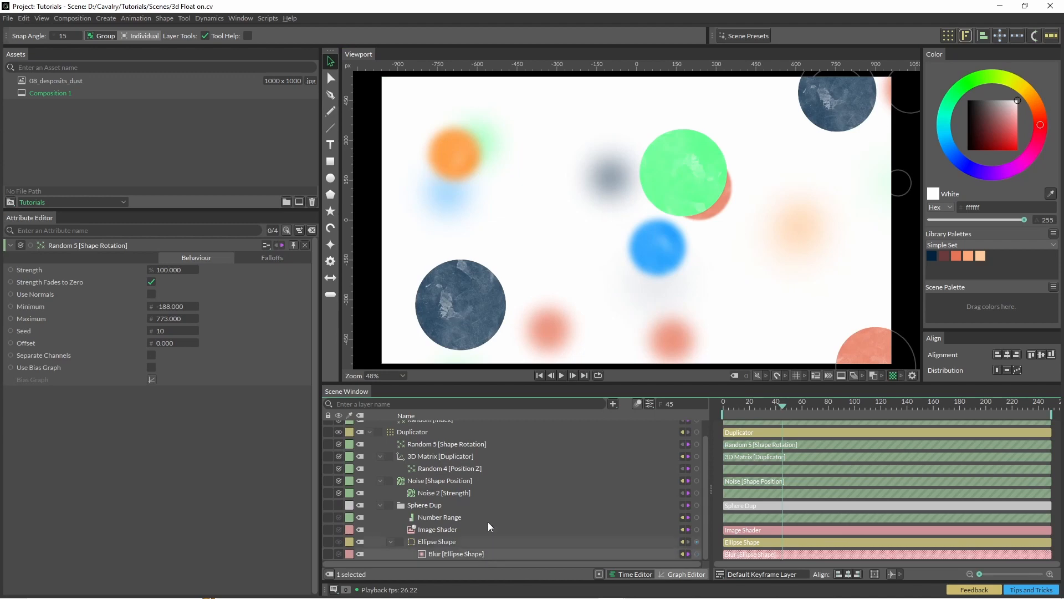
Pre-compose all the layers of Composition 1 into a new composition
scroll(483, 499, up, 1)
key(ctrl+a)
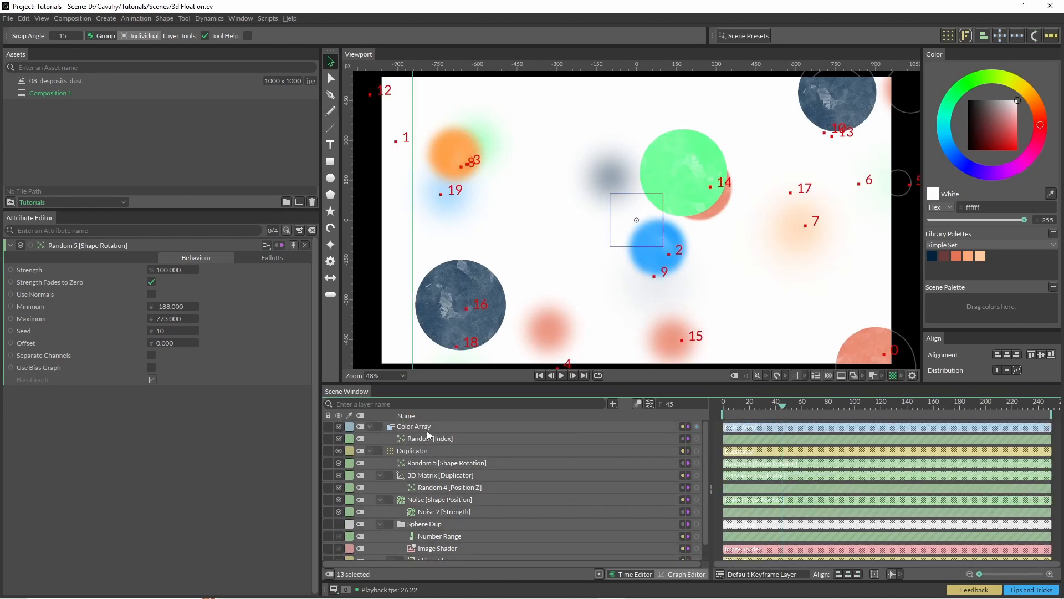
right_click(428, 435)
click(504, 312)
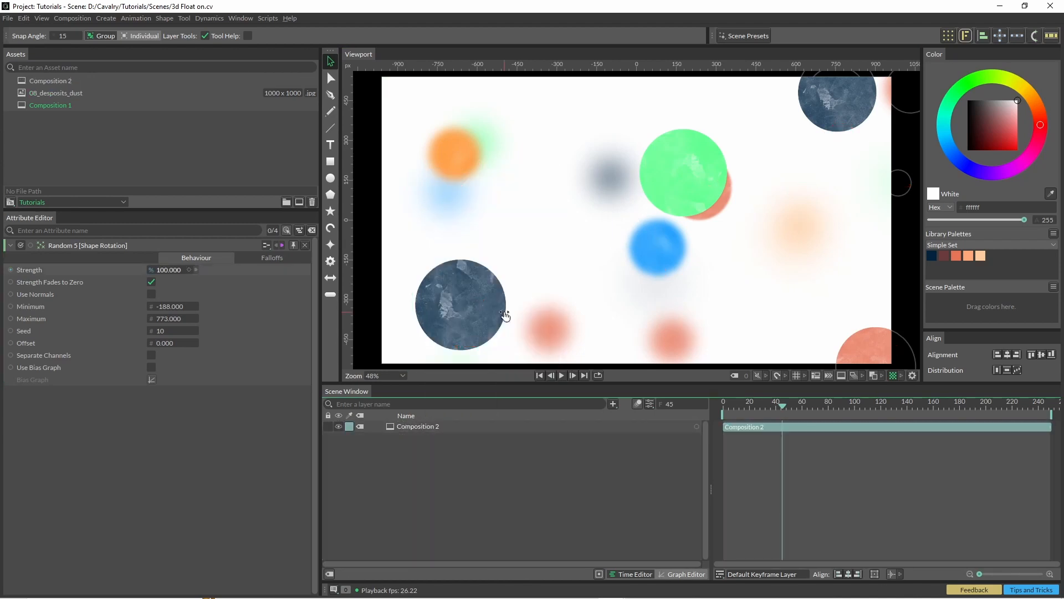
Add a Chromatic Aberration filter to the Composition 2 layer and show the filter's settings
click(401, 427)
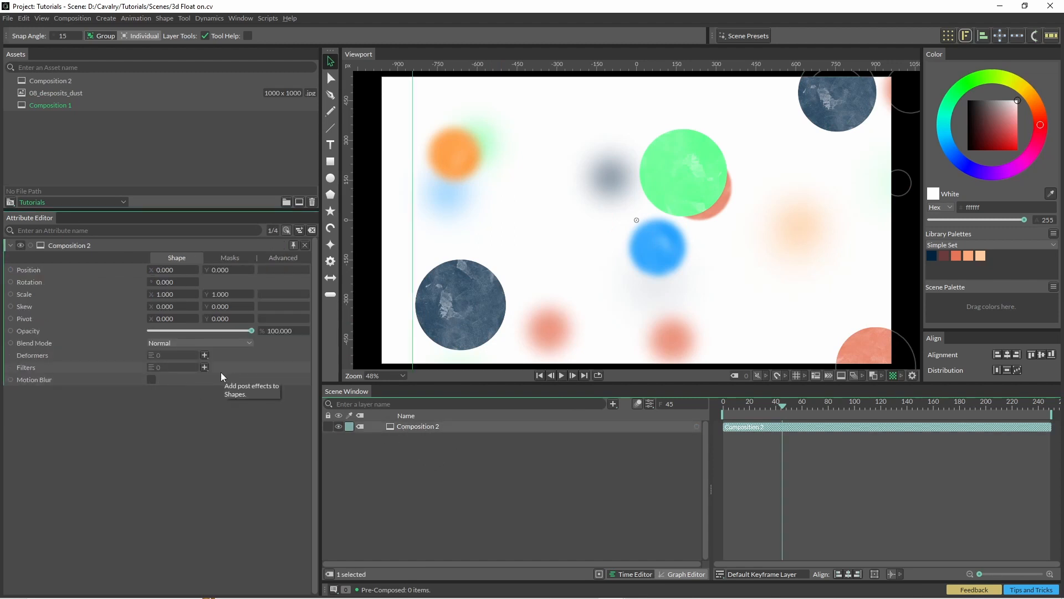
click(205, 366)
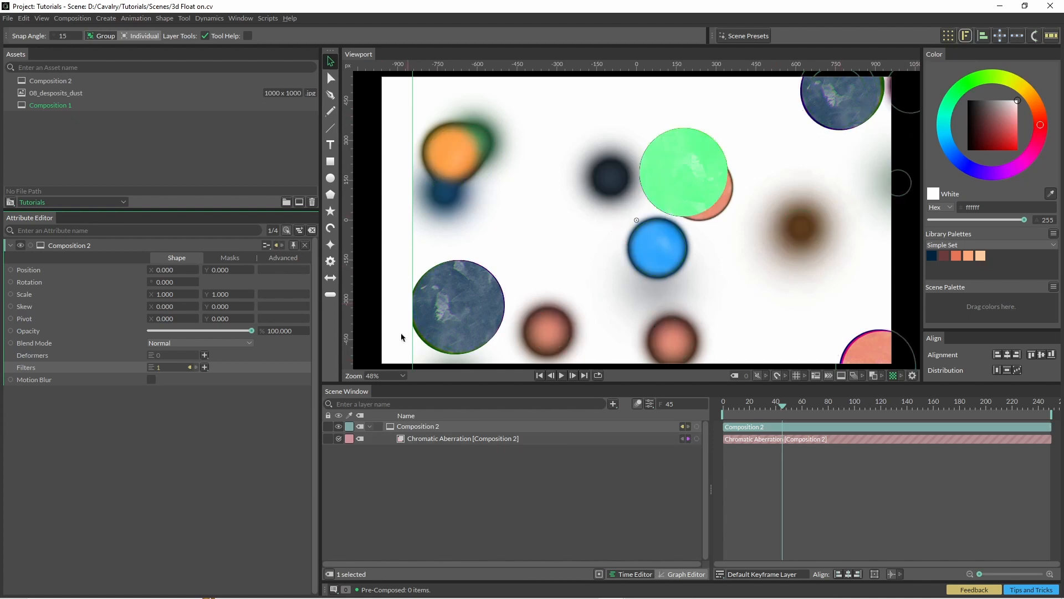
click(416, 438)
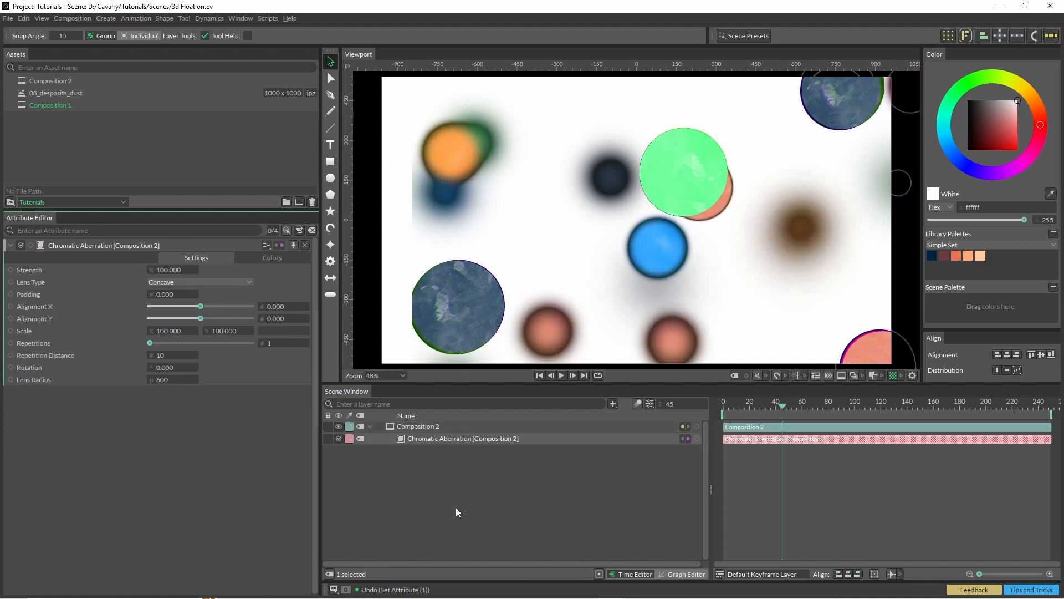
Place a Background Shape behind all layers inside Composition 2 and set its fill colour to white (ffffff)
double_click(415, 427)
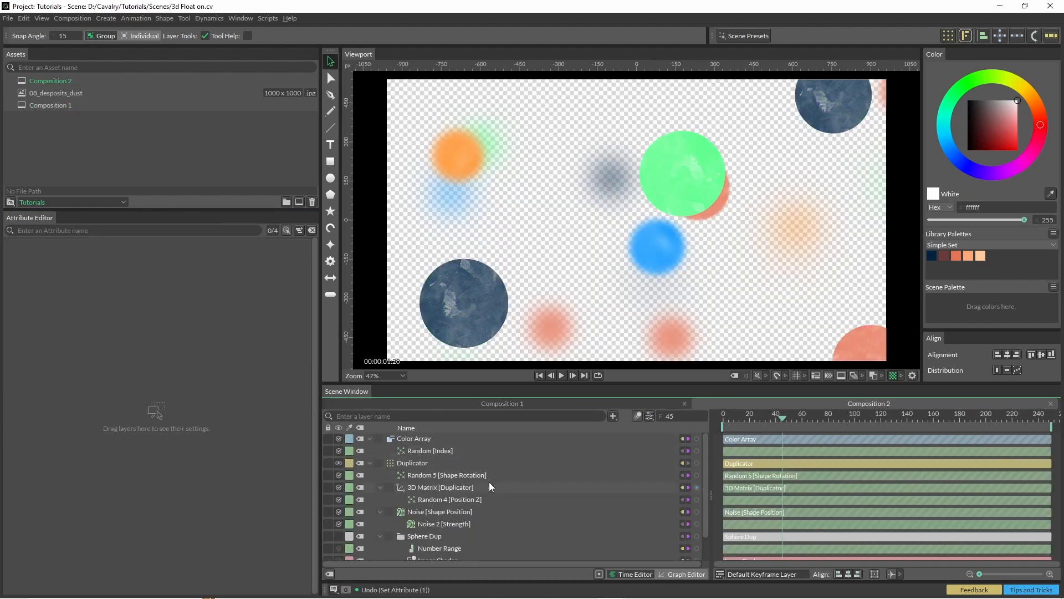
key(ctrl+shift+b)
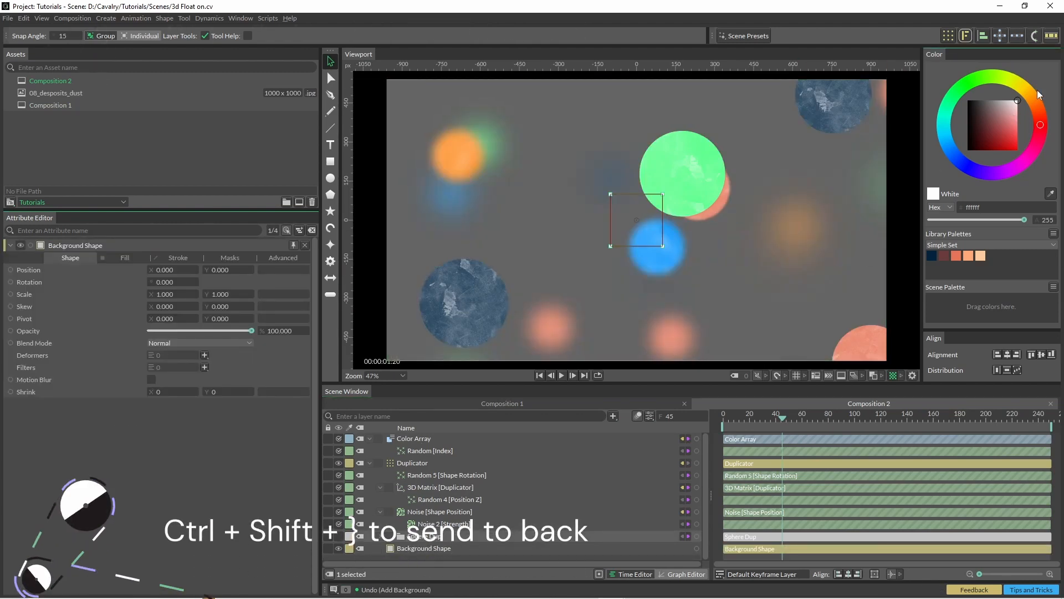
click(415, 548)
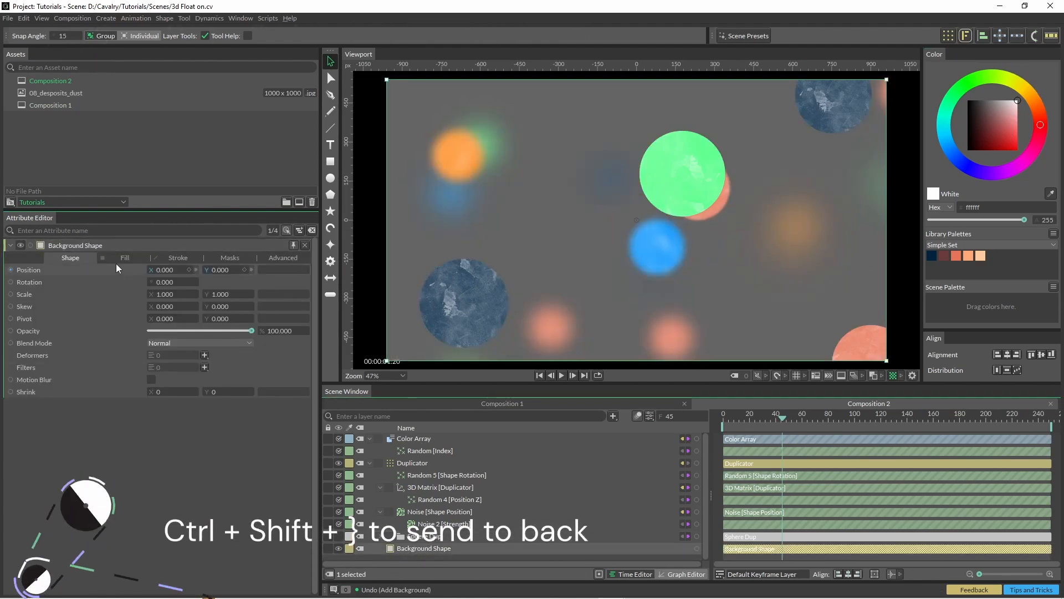
click(146, 258)
click(172, 283)
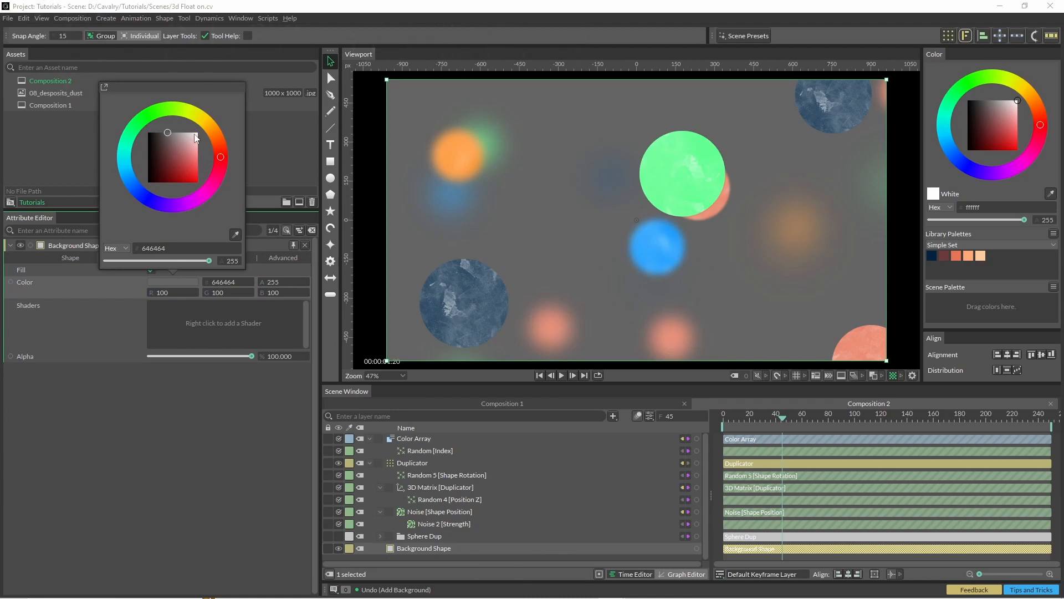
drag(193, 141, 147, 131)
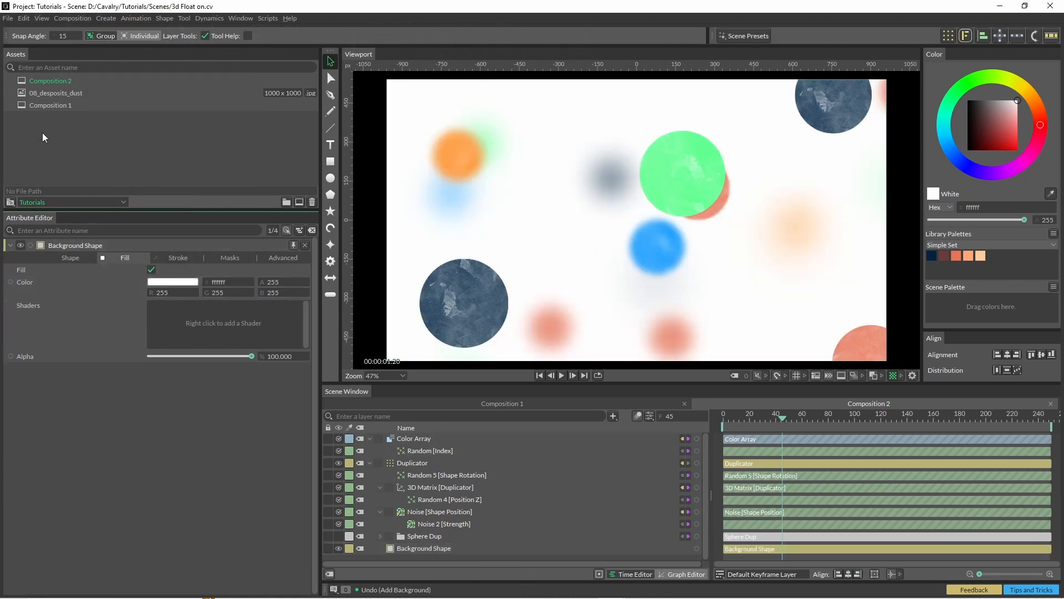
In Composition 1, set the Chromatic Aberration's Strength to 40, Alignment X to 0.217, Repetitions to 4 and Lens Radius to 424, and preview the animation
double_click(76, 105)
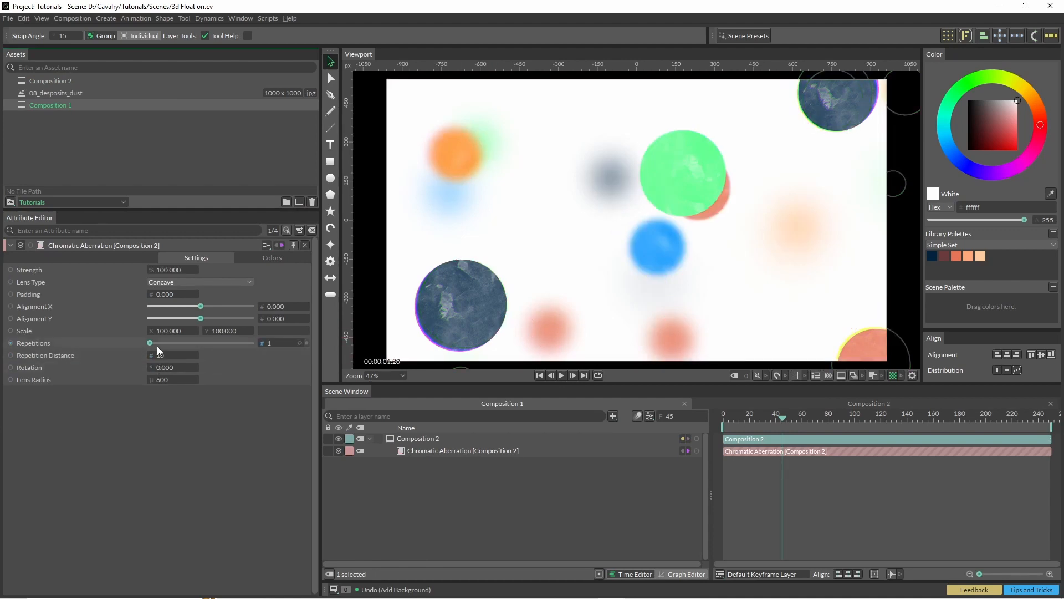
scroll(424, 344, up, 5)
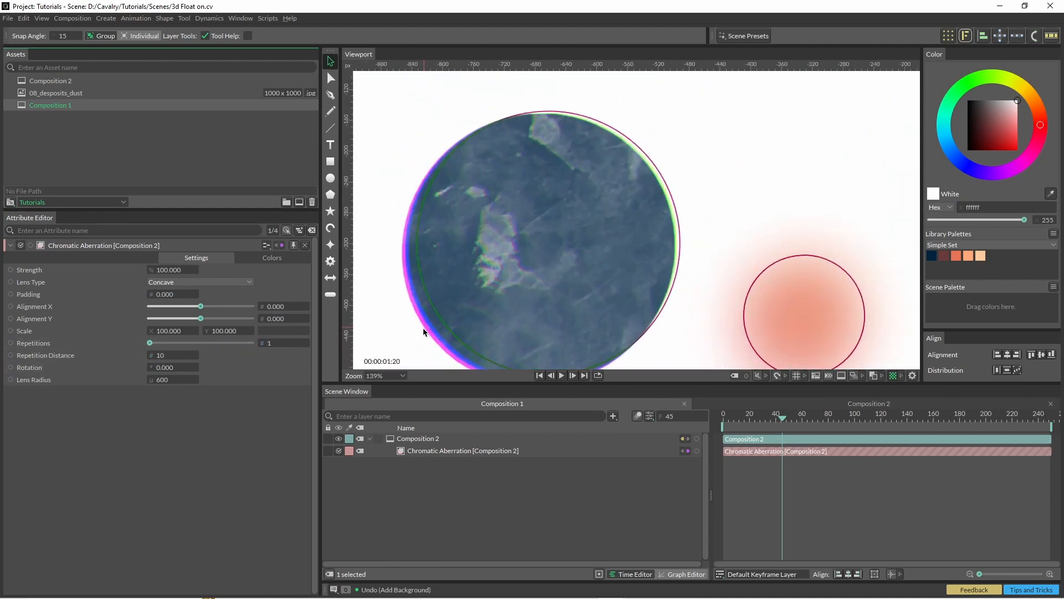
drag(150, 344, 151, 342)
scroll(715, 260, down, 5)
drag(786, 258, 573, 312)
scroll(623, 291, down, 1)
key(space)
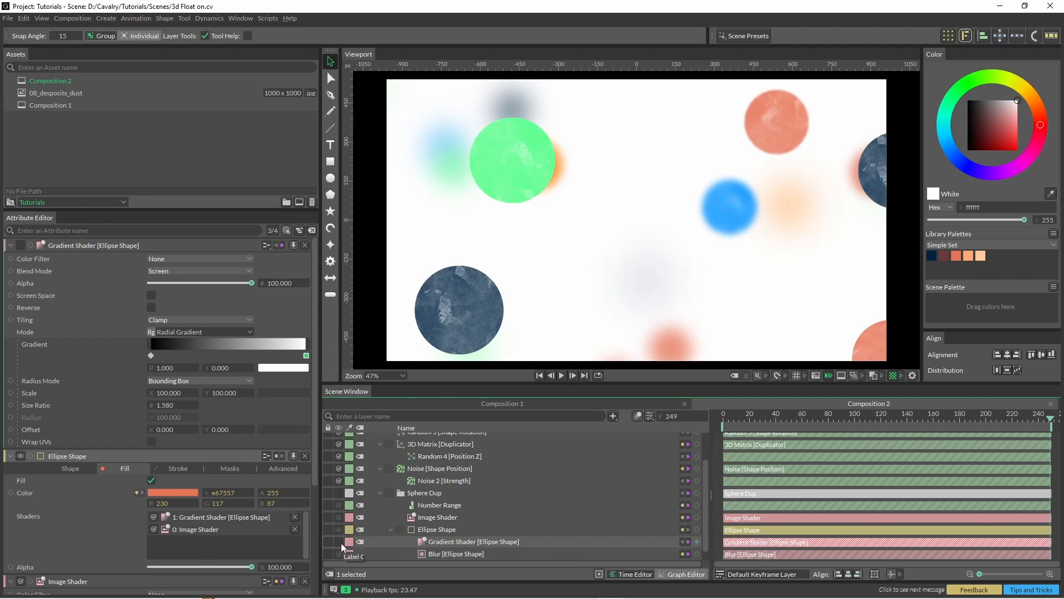
Enable the Gradient Shader on the Ellipse Shape and return to Composition 1
click(339, 543)
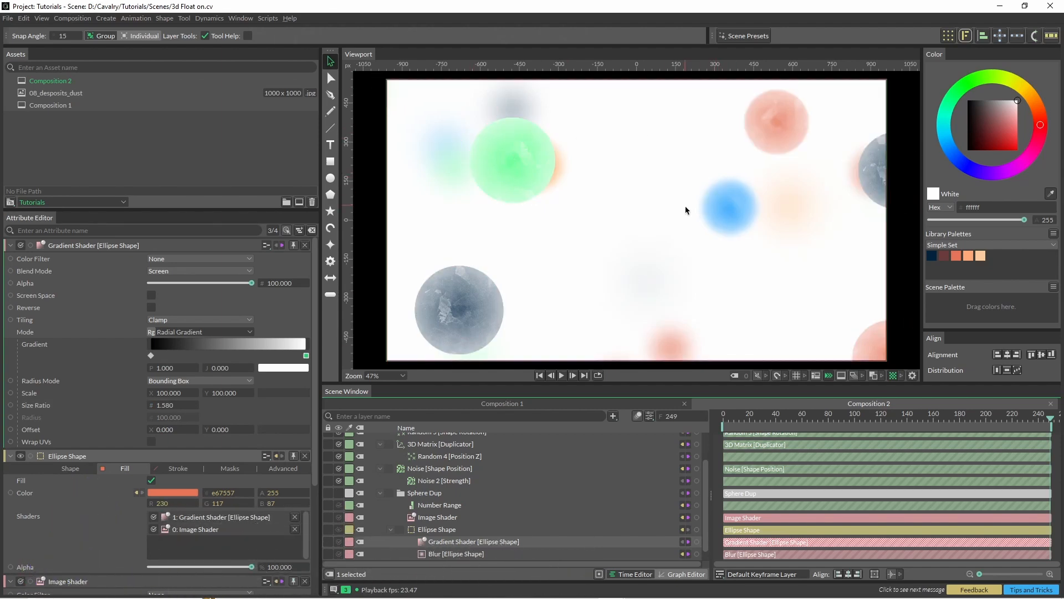
double_click(91, 105)
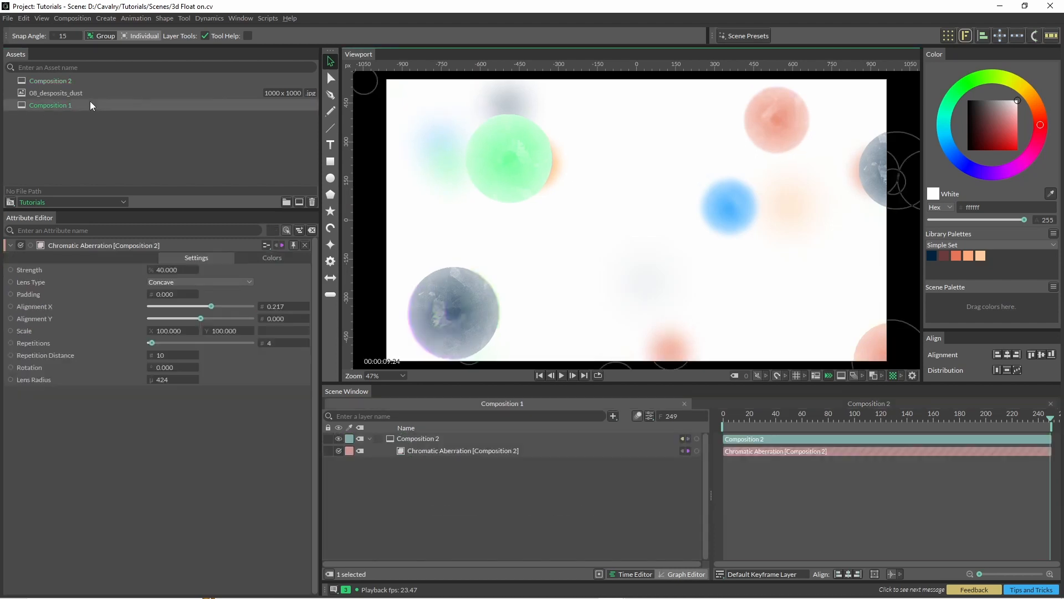
Add a Glow filter to the Composition 2 layer with Overlay blend mode and Intensity 0.58, and play the animation
click(204, 366)
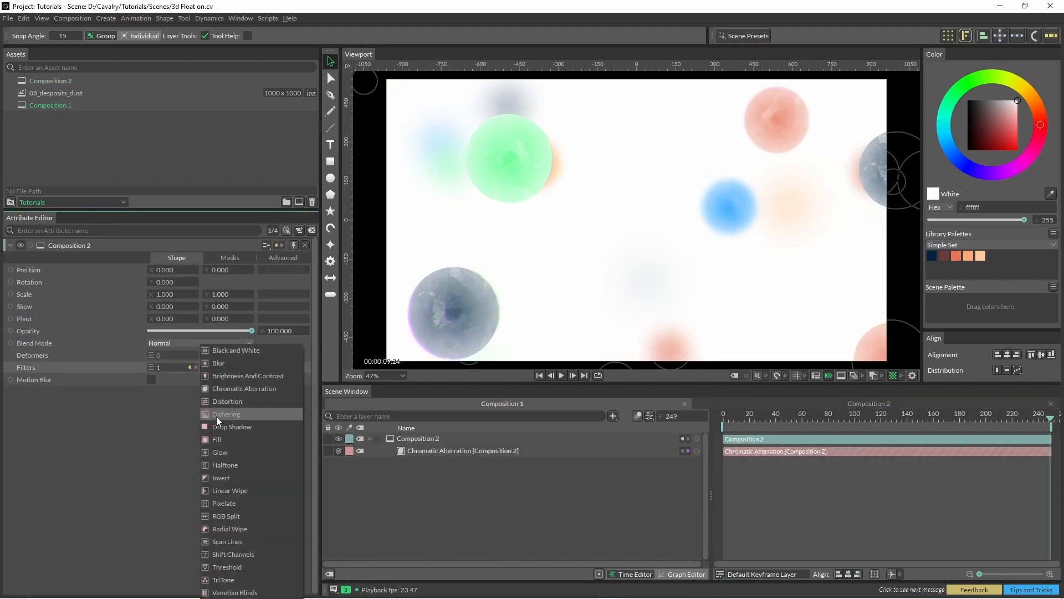
click(229, 451)
click(190, 365)
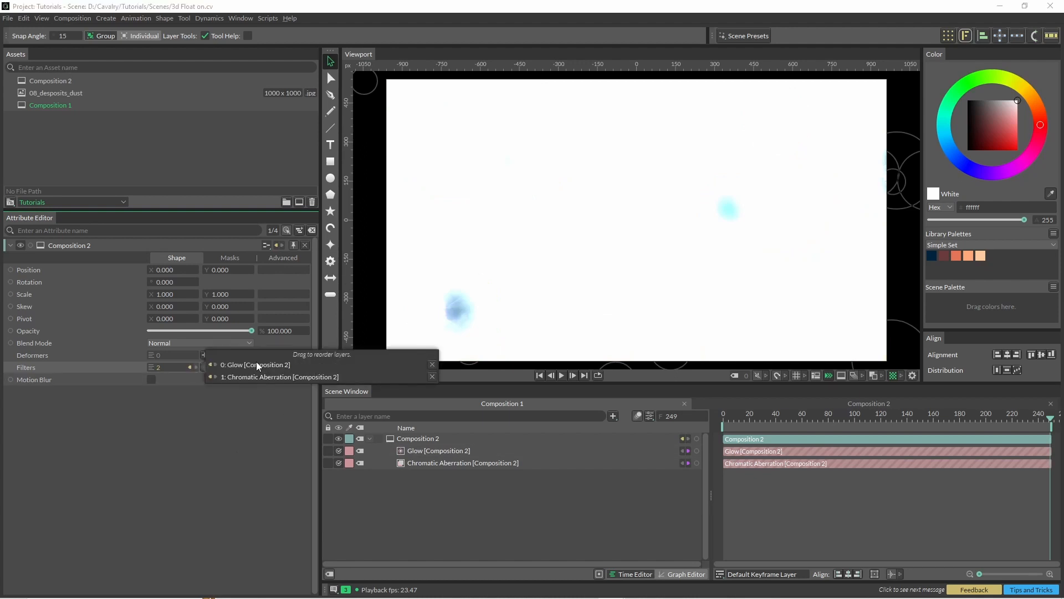
click(233, 364)
click(172, 260)
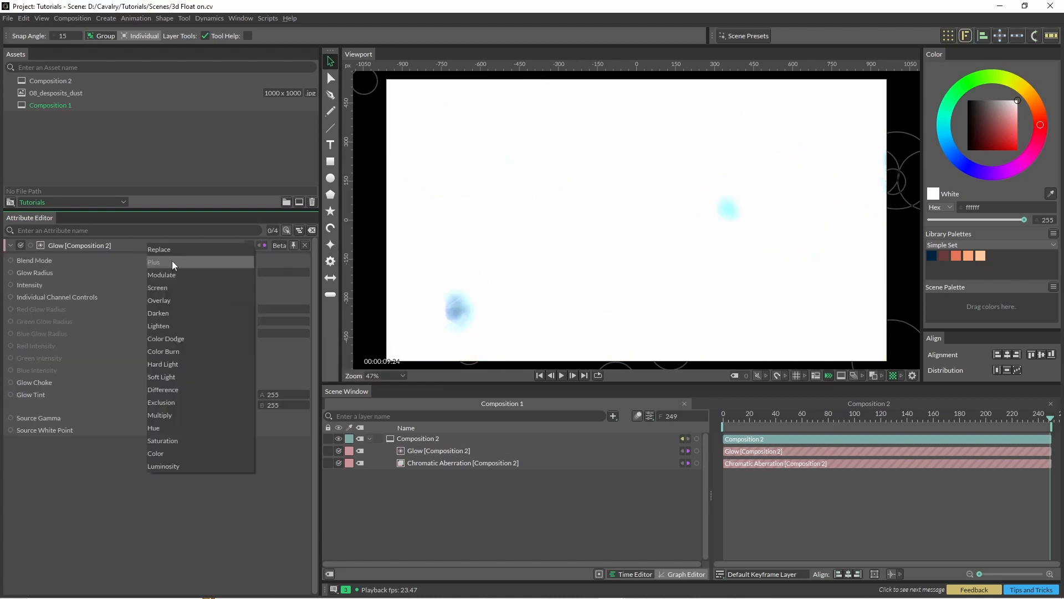
click(174, 301)
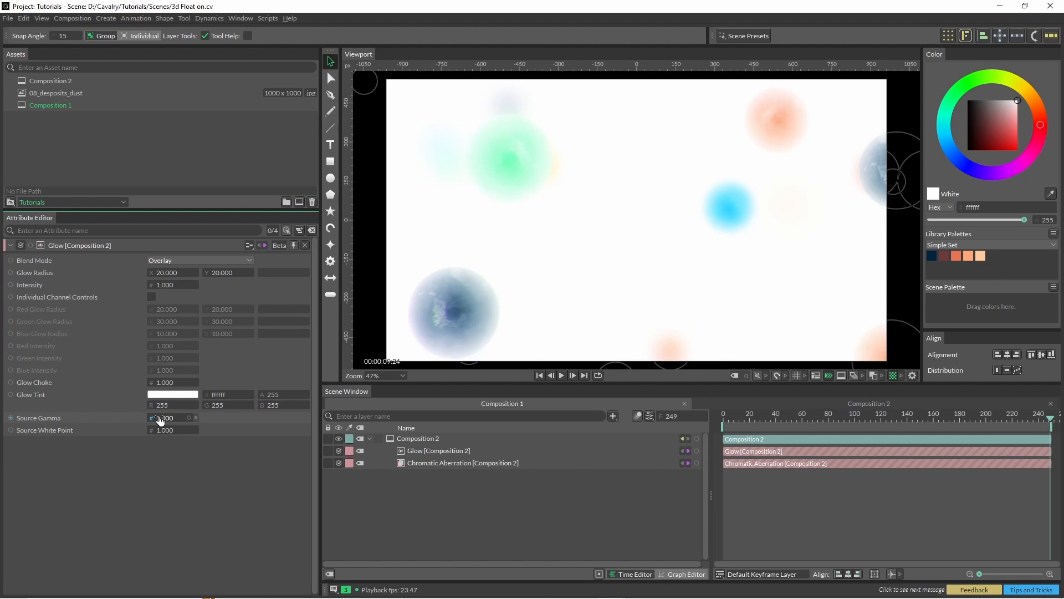
drag(175, 288, 149, 288)
key(space)
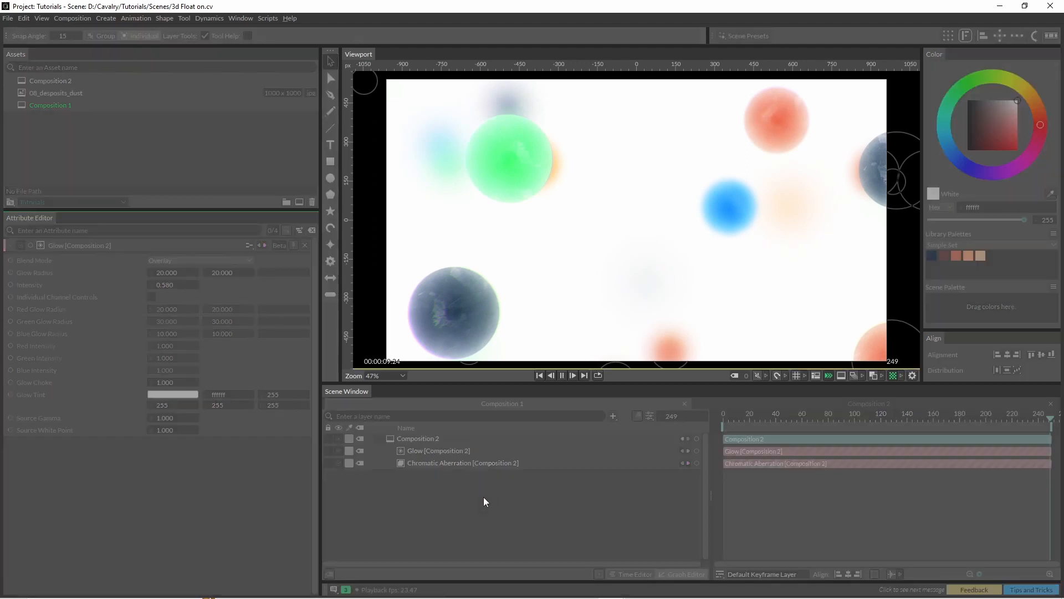